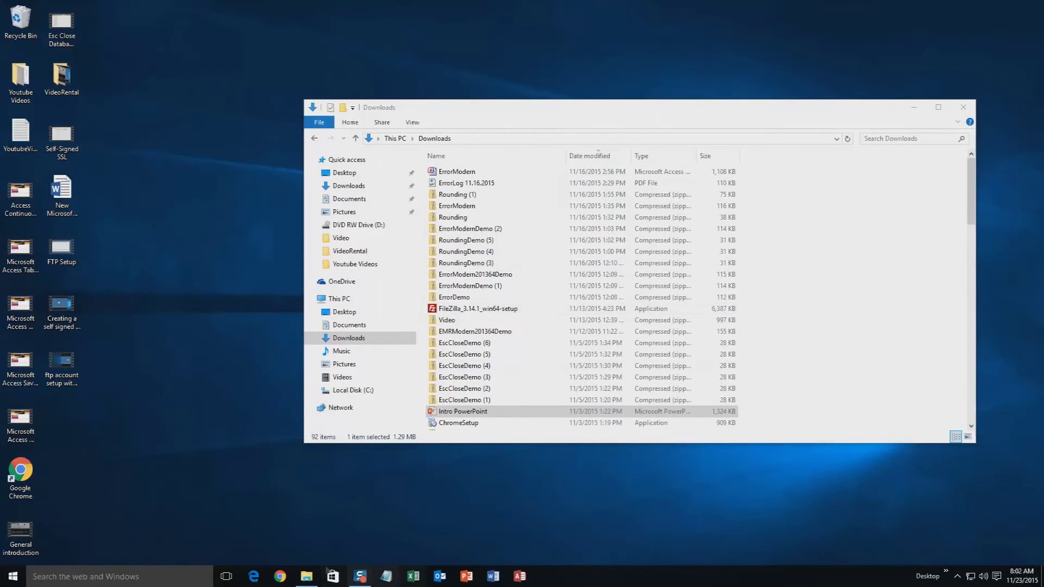
# - Close the PowerPoint presentation and launch Google Chrome
pyautogui.click(969, 103)
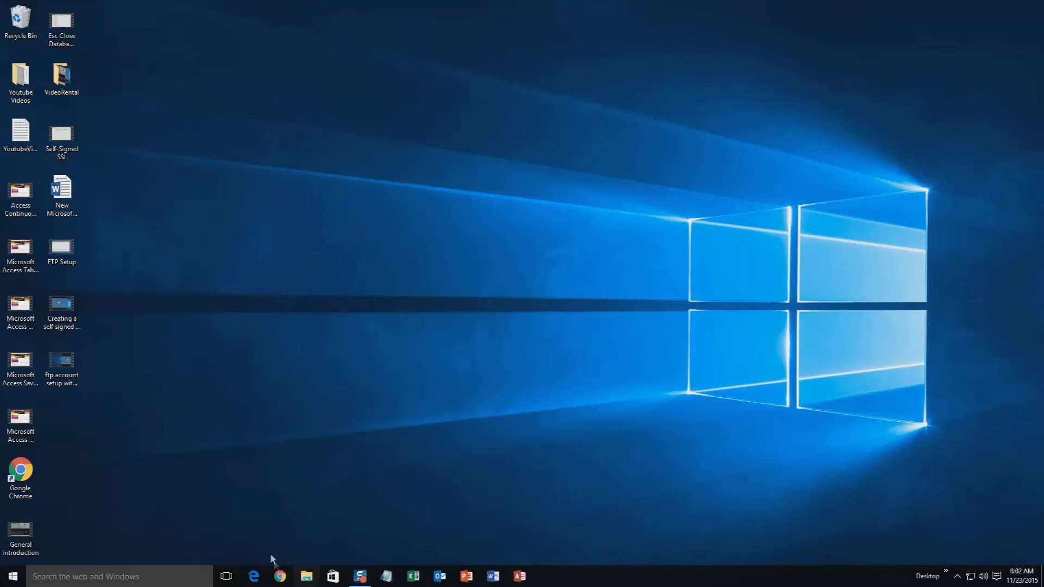
pyautogui.click(279, 575)
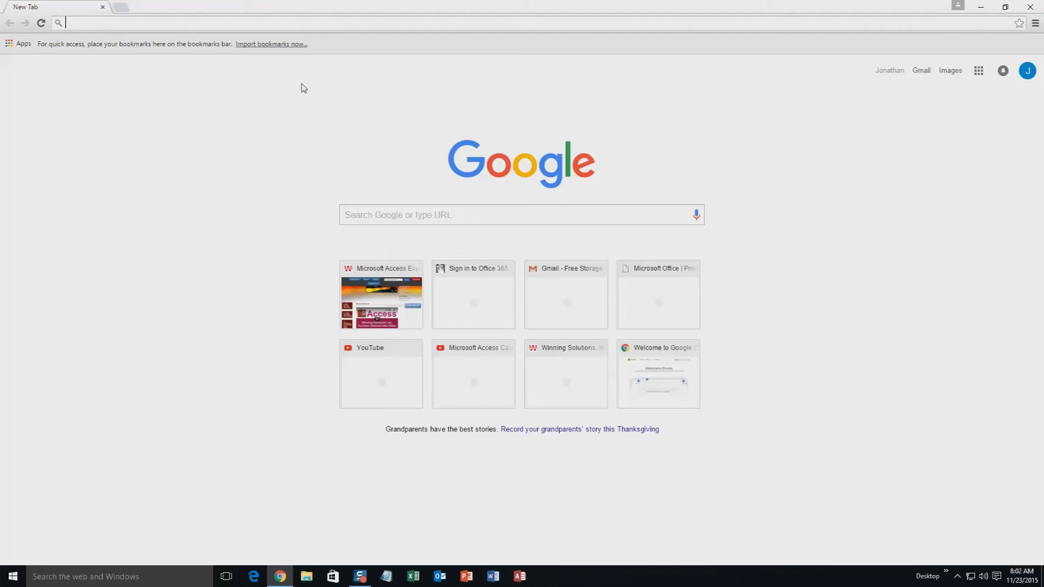
# - Go to microsoftaccessexpert.com and expand the Database Templates (For Sale) section
pyautogui.write('mic')
pyautogui.press('End')
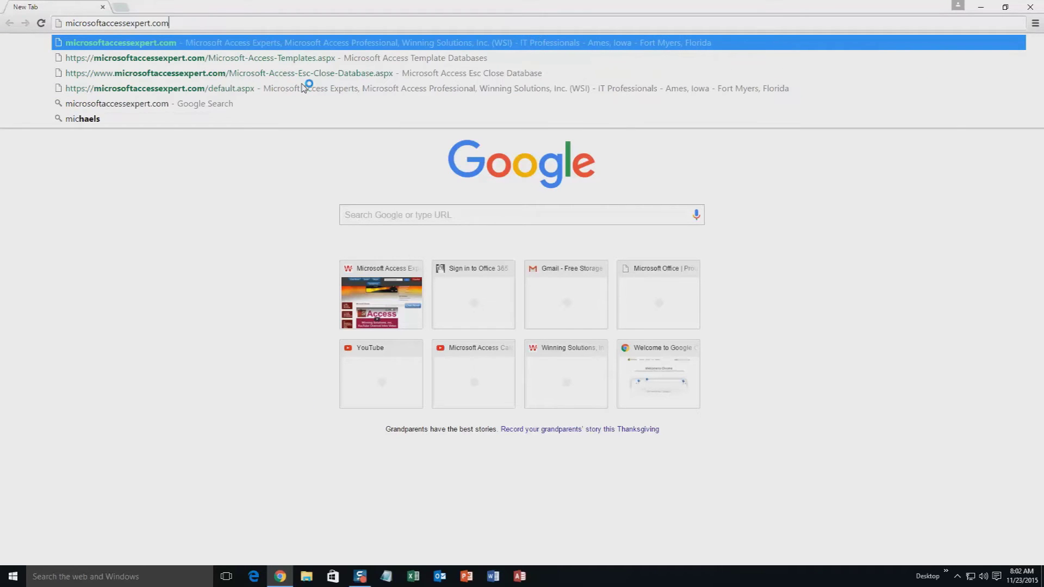
pyautogui.press('Return')
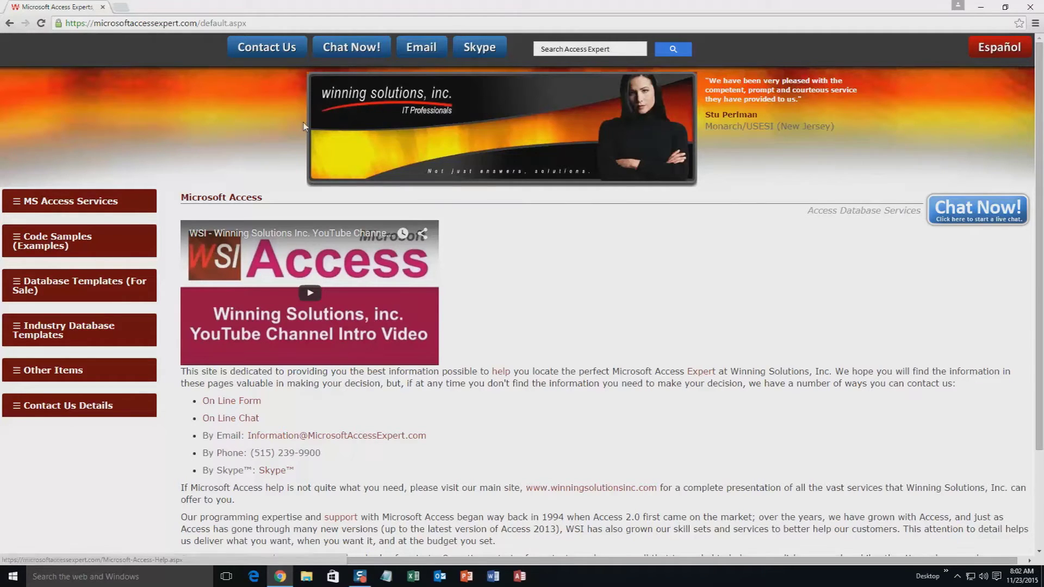
pyautogui.click(60, 287)
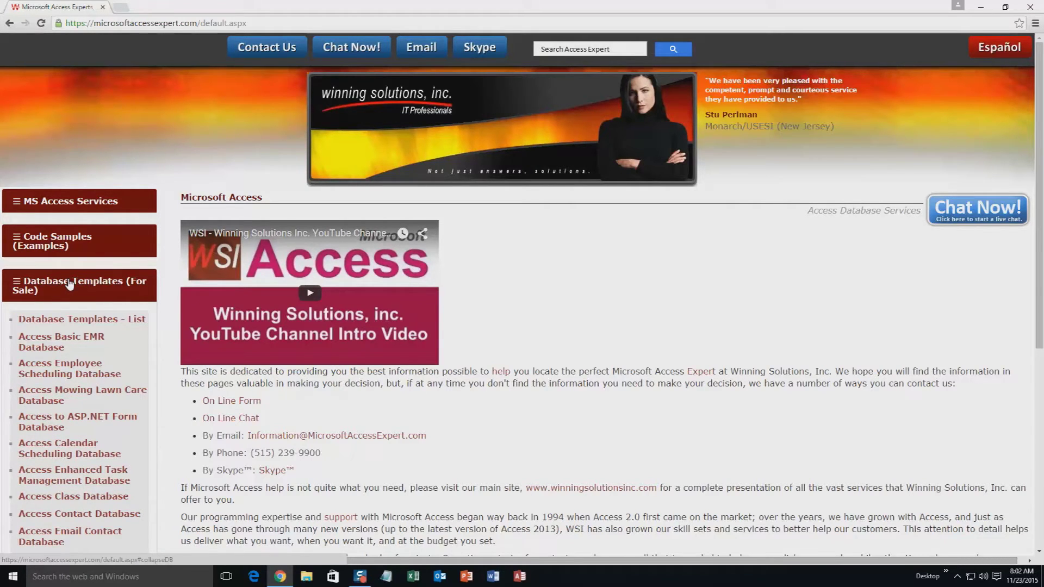
# - Open the Database Templates - List page
pyautogui.click(72, 325)
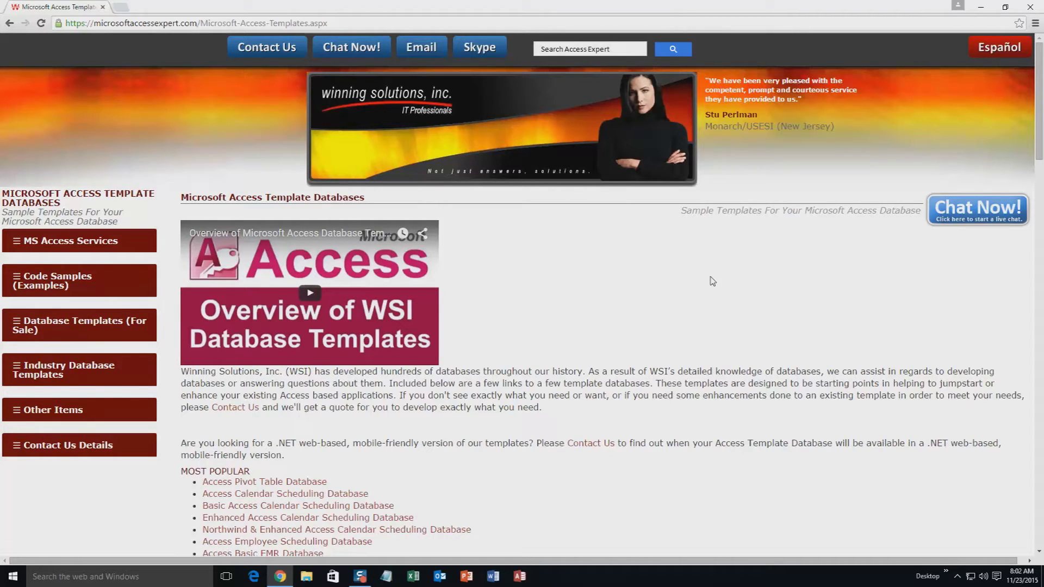
# - Scroll down the templates list to the Misc Templates showing Access Work Order Management Database
pyautogui.scroll(-3, 603, 339)
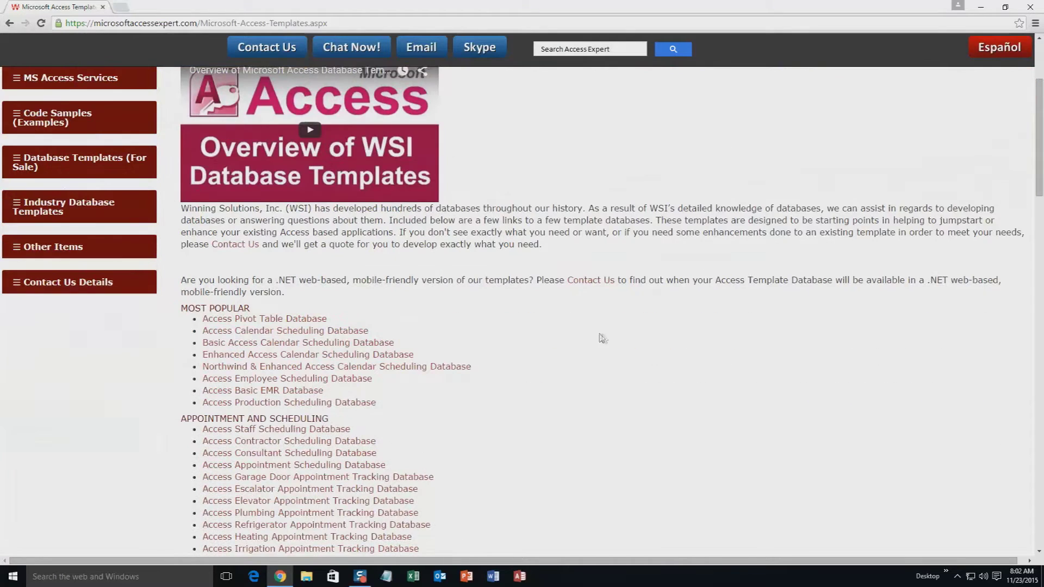
pyautogui.scroll(-4, 348, 340)
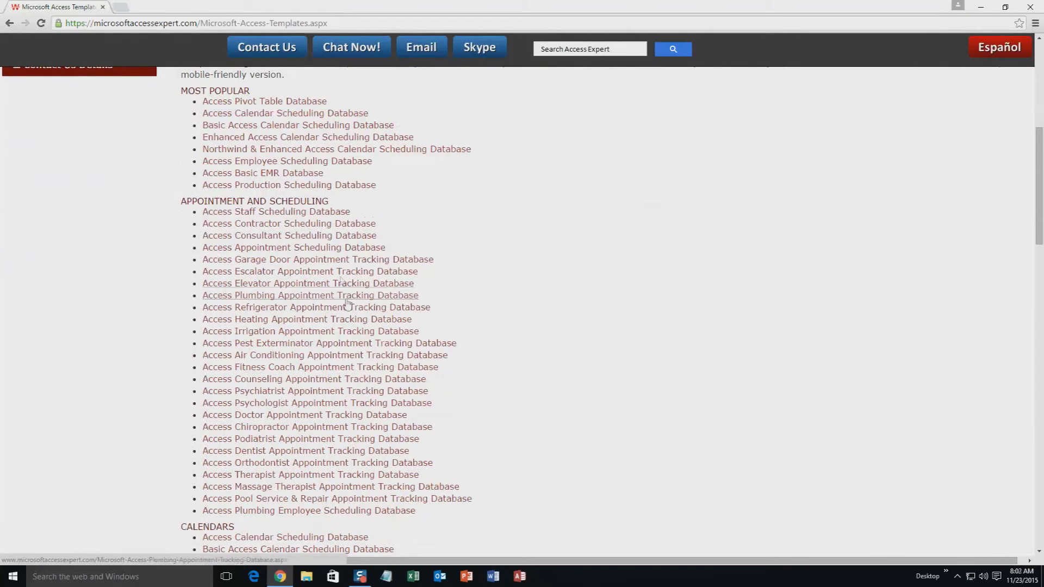
pyautogui.scroll(-3, 510, 276)
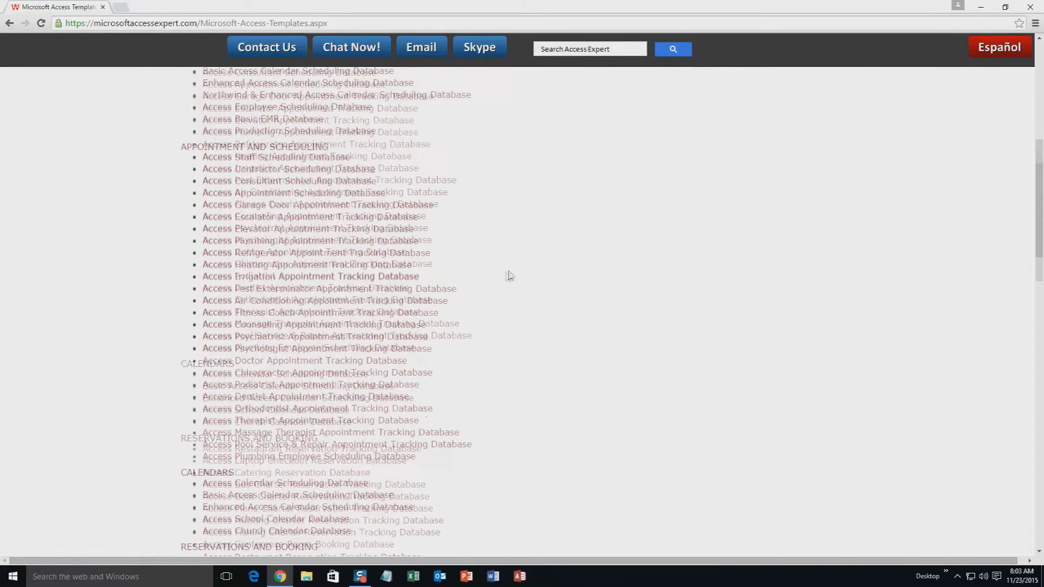
pyautogui.scroll(-2, 483, 287)
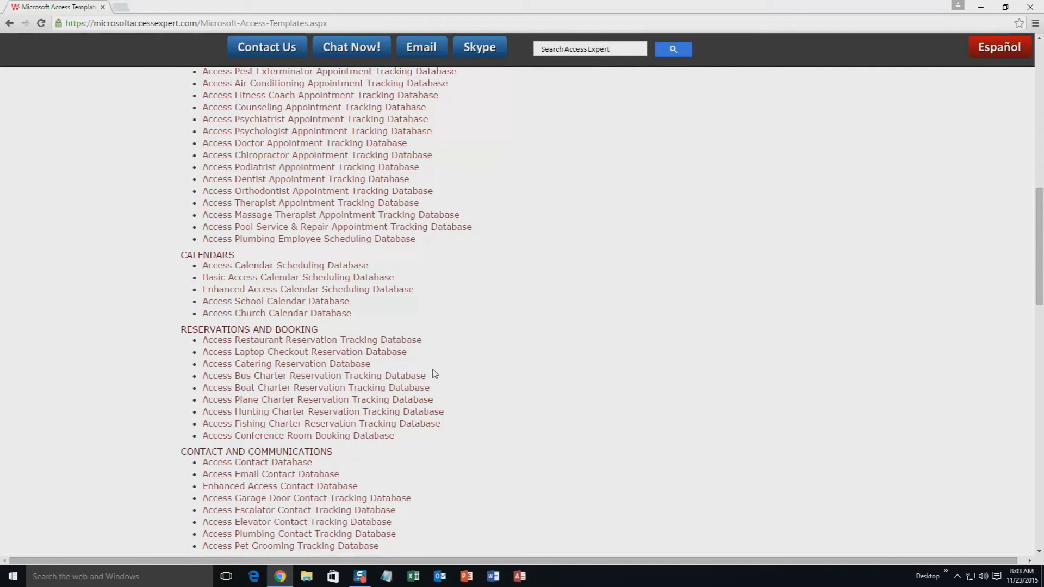
pyautogui.scroll(-3, 435, 374)
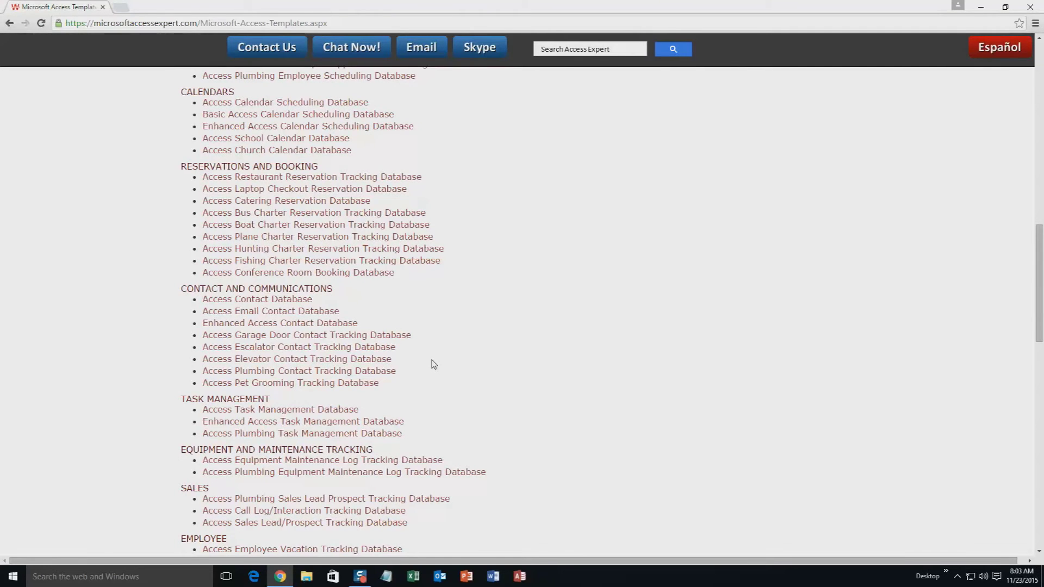
pyautogui.scroll(-2, 435, 365)
pyautogui.scroll(-1, 432, 364)
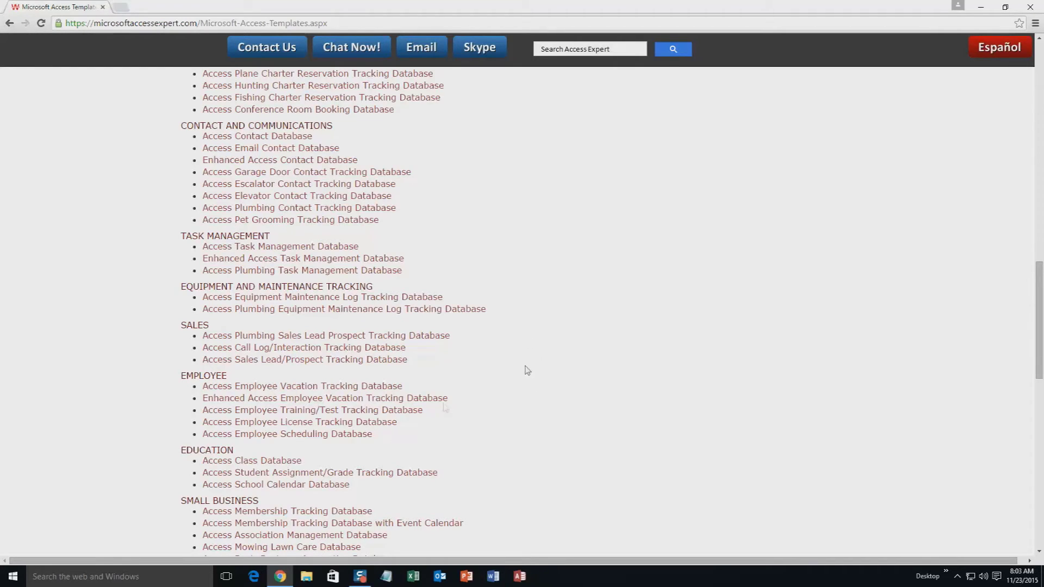
pyautogui.scroll(-3, 561, 401)
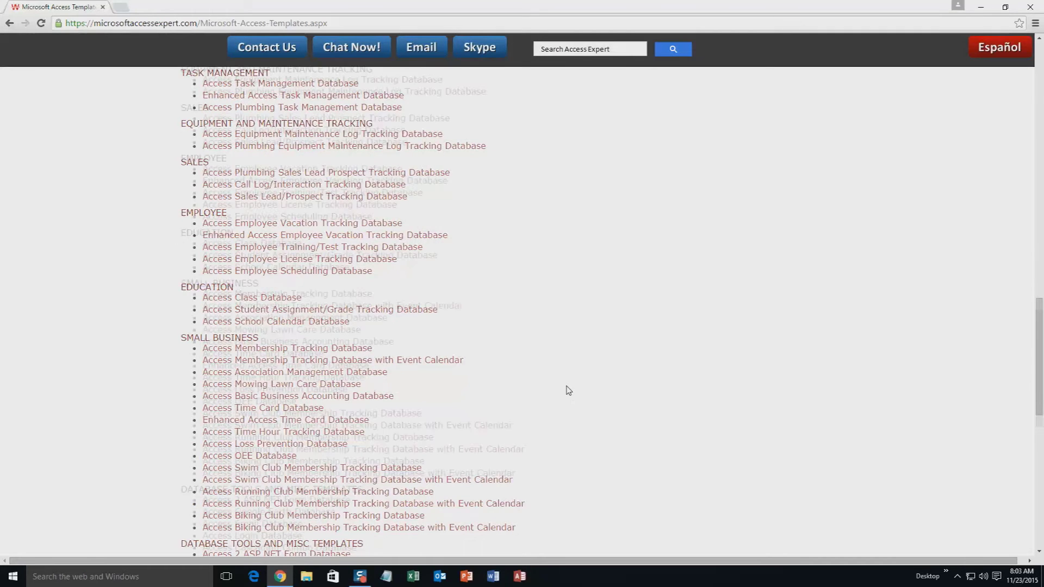
pyautogui.scroll(-4, 569, 391)
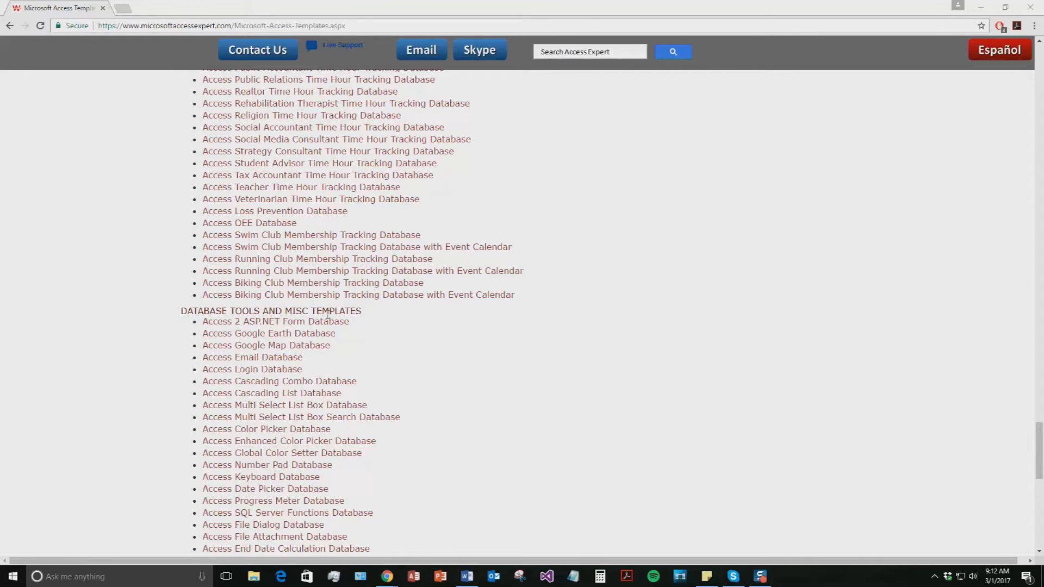
pyautogui.scroll(-10, 463, 424)
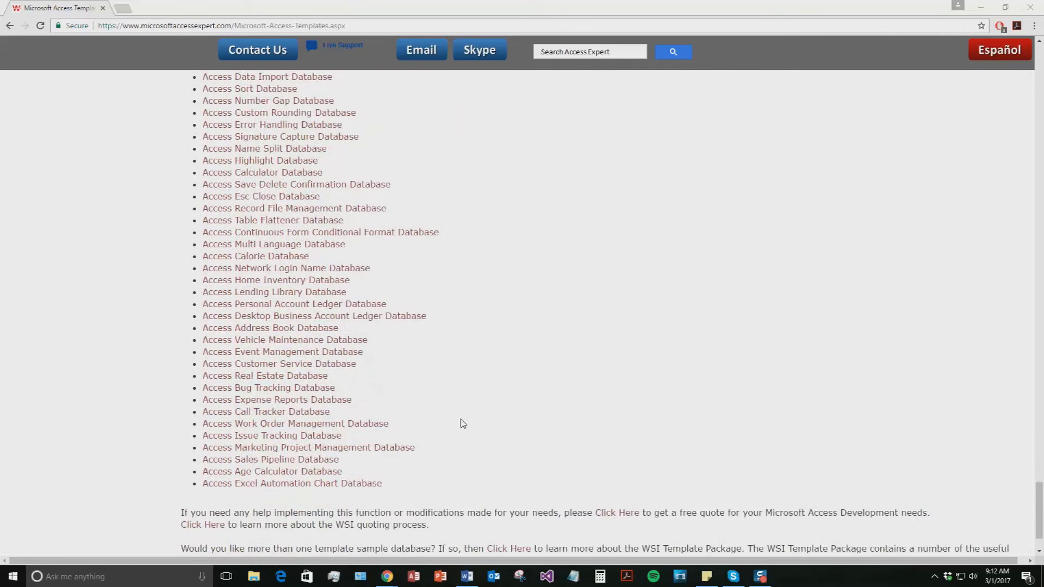
# - Download the Access 2010/2013/2016 Work Order Management demo zip and open it
pyautogui.click(321, 425)
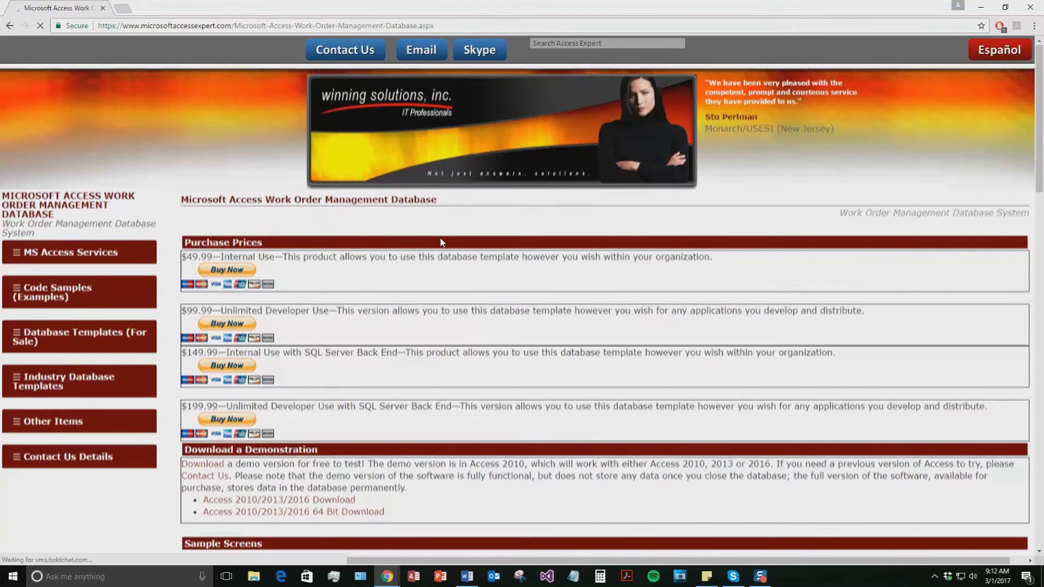
pyautogui.scroll(-2, 394, 325)
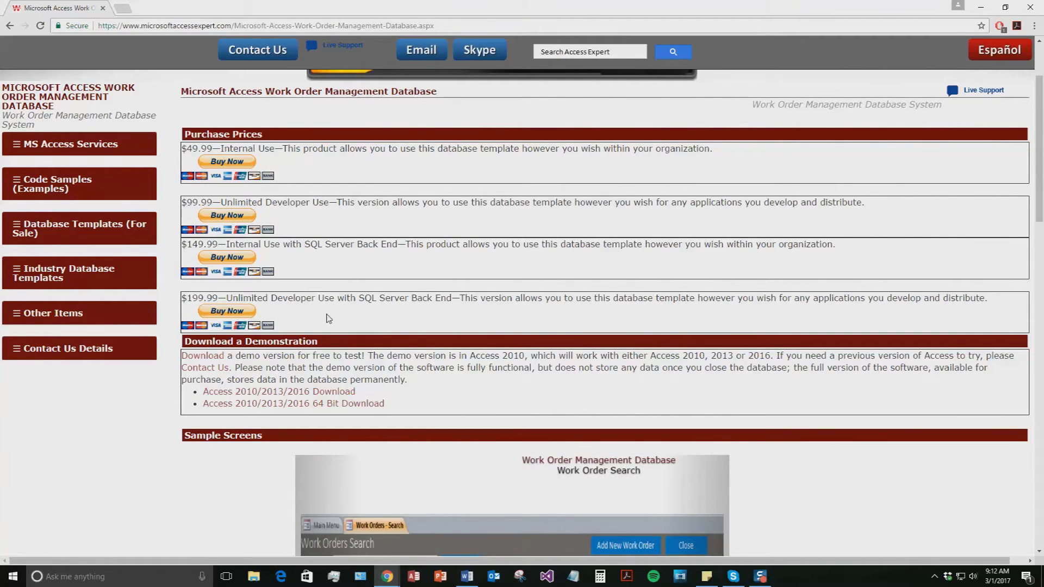
pyautogui.click(315, 393)
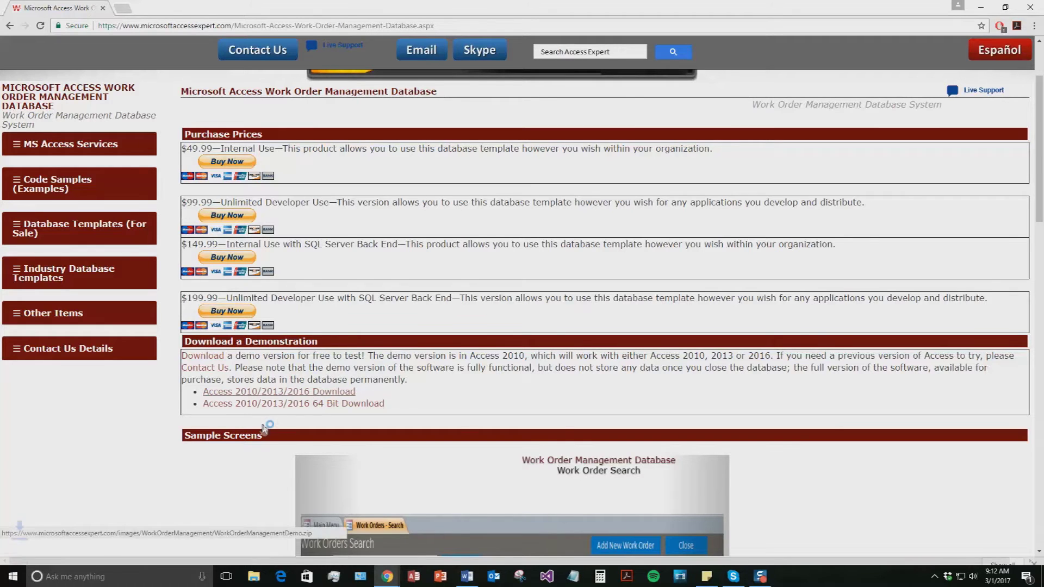
pyautogui.click(76, 552)
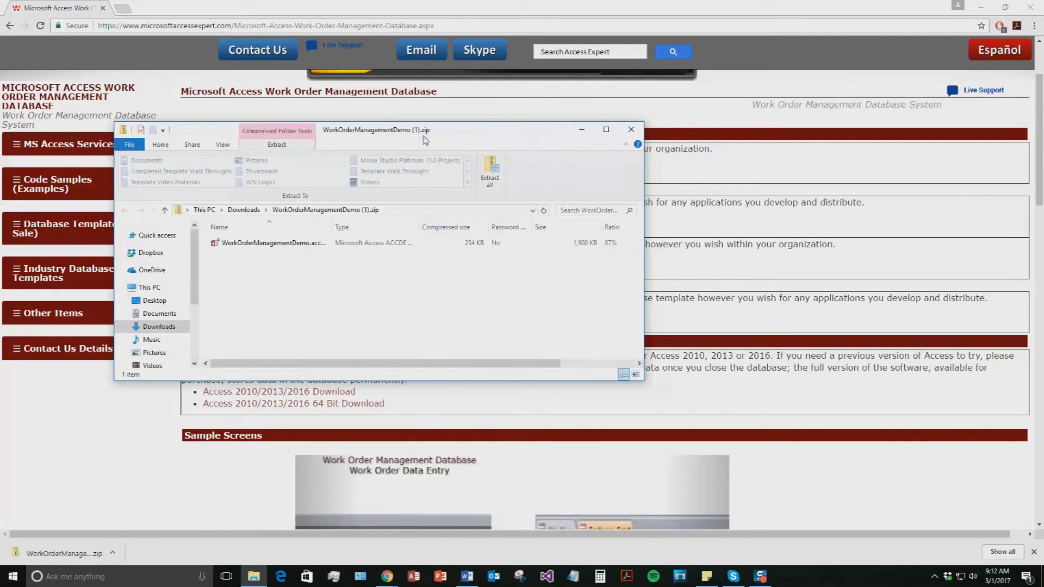
# - Extract the zip to its suggested folder and open WorkOrderManagementDemo.accde in Access
pyautogui.click(491, 174)
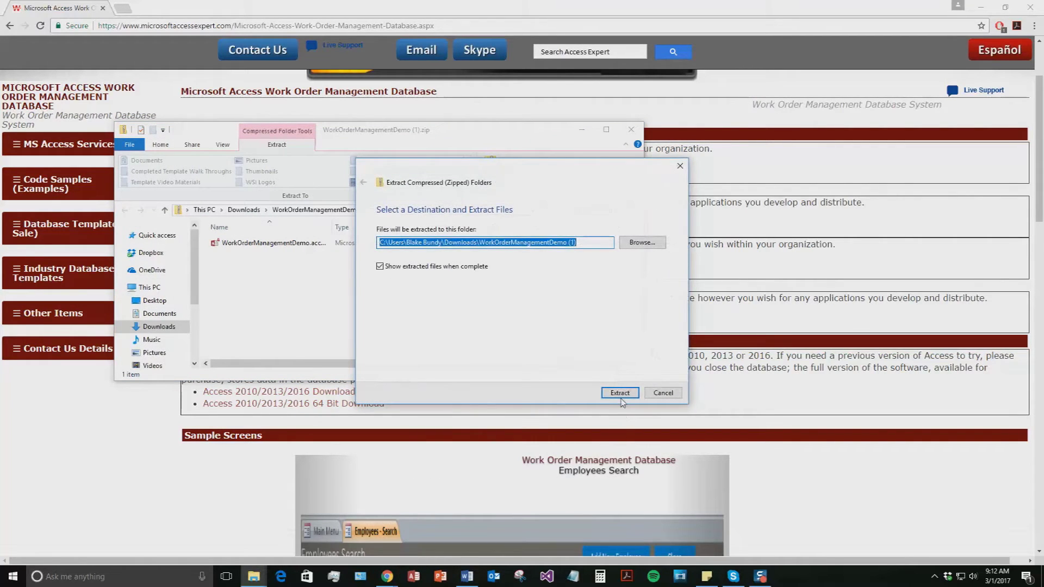
pyautogui.click(620, 392)
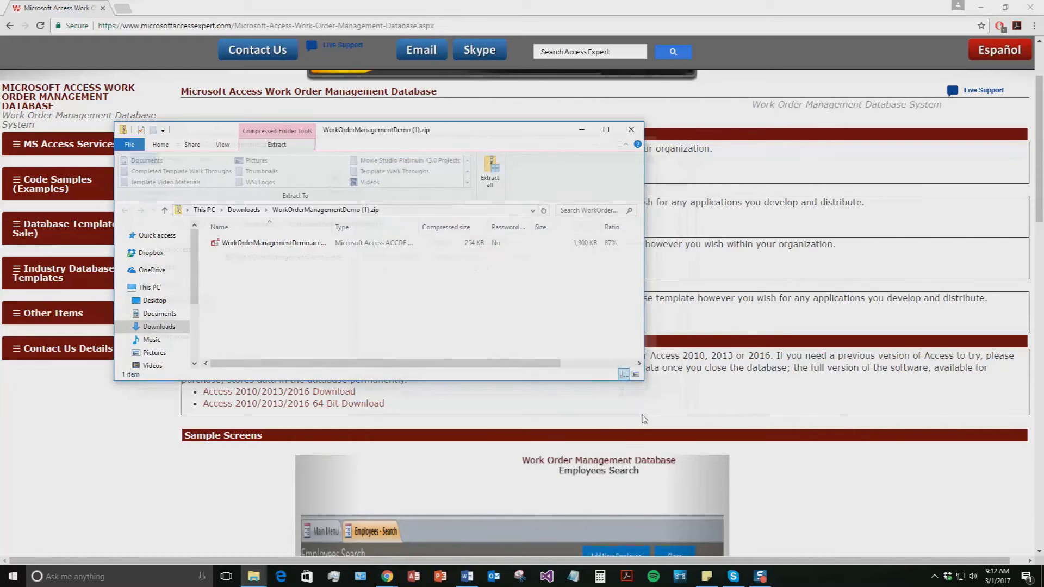
pyautogui.doubleClick(326, 257)
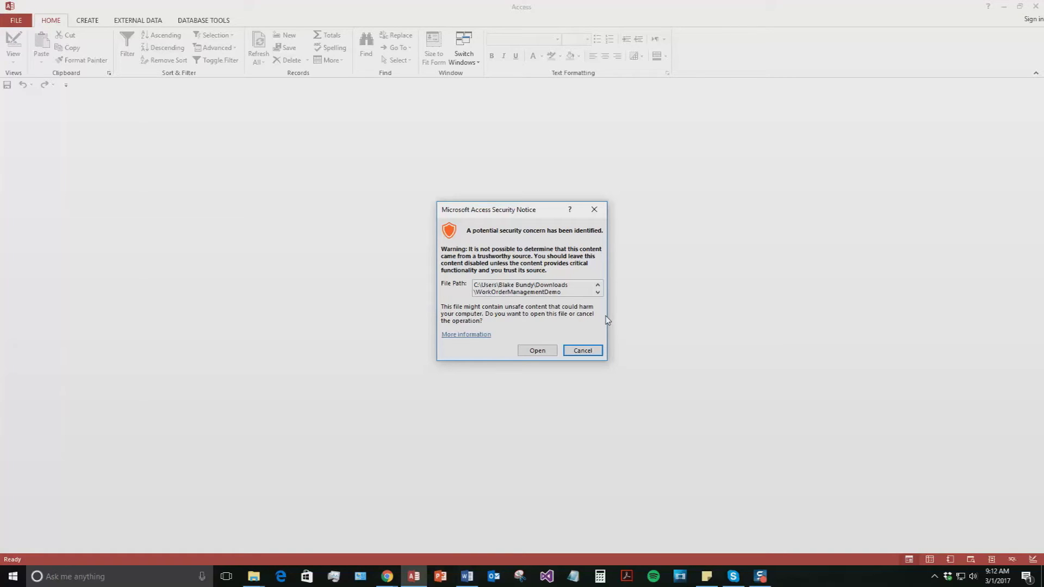
# - Allow the database past the security notice, dismiss the demo notice, and open Employees search
pyautogui.click(536, 352)
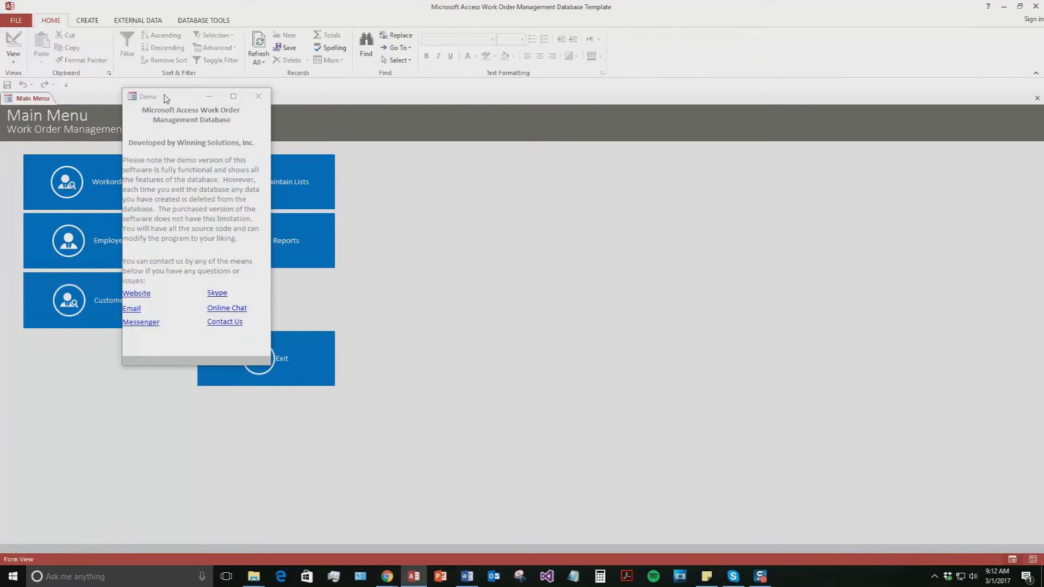
pyautogui.moveTo(167, 99); pyautogui.dragTo(457, 145)
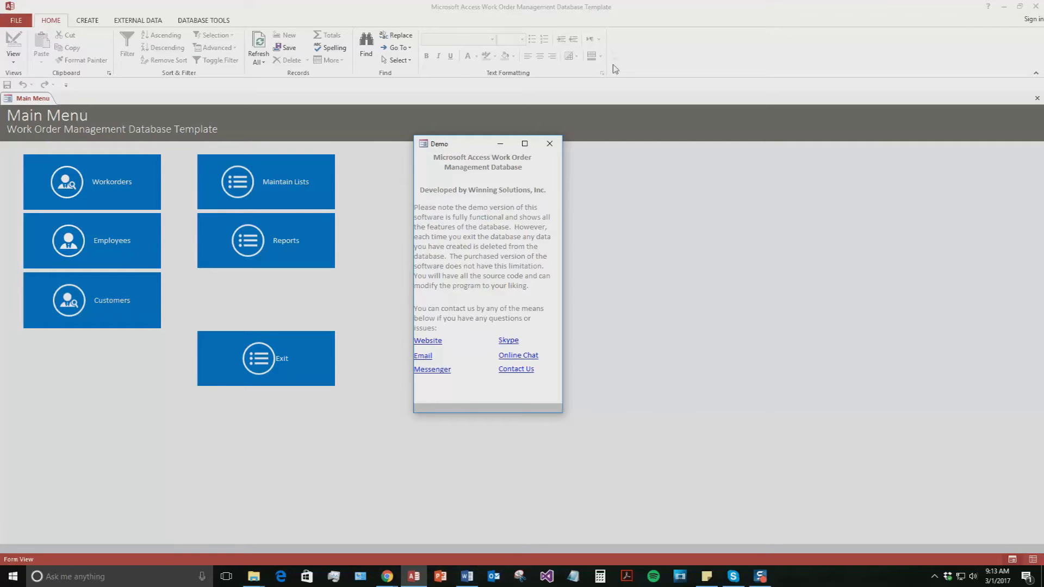
pyautogui.click(550, 144)
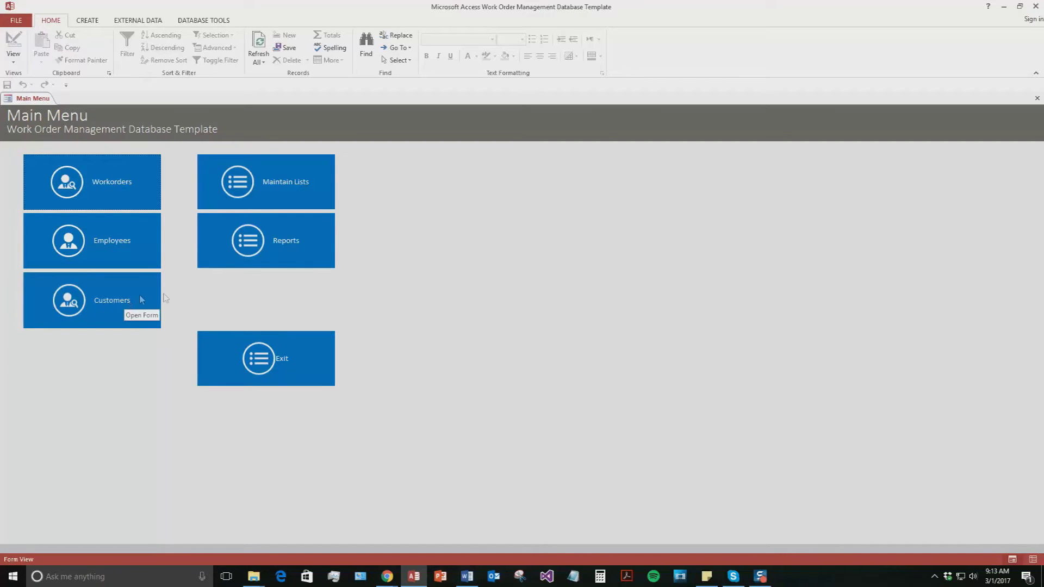
pyautogui.click(61, 243)
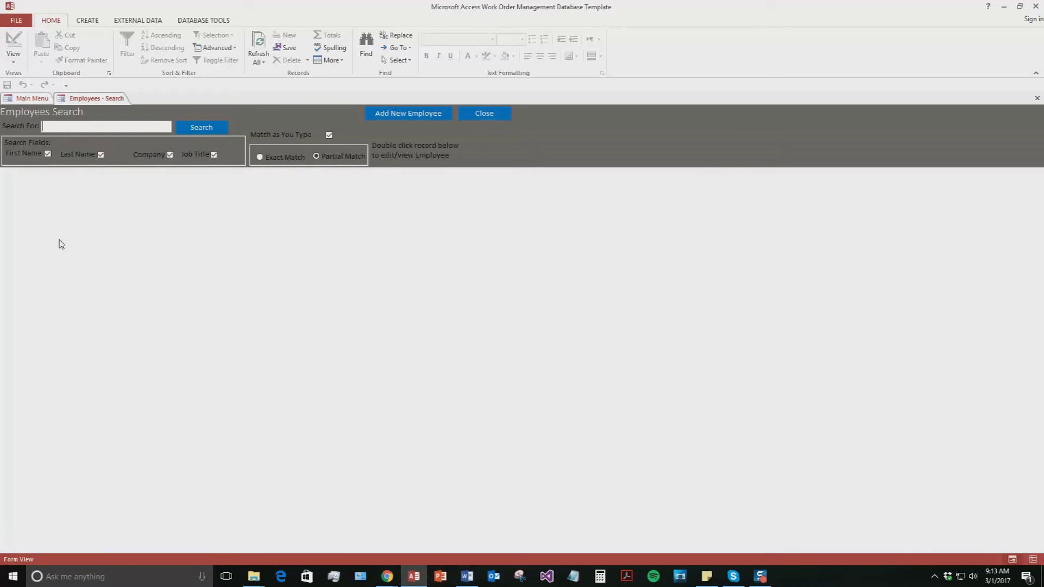
# - Add a new employee with first and last name, company WSI, business phone and e-mail
pyautogui.click(384, 115)
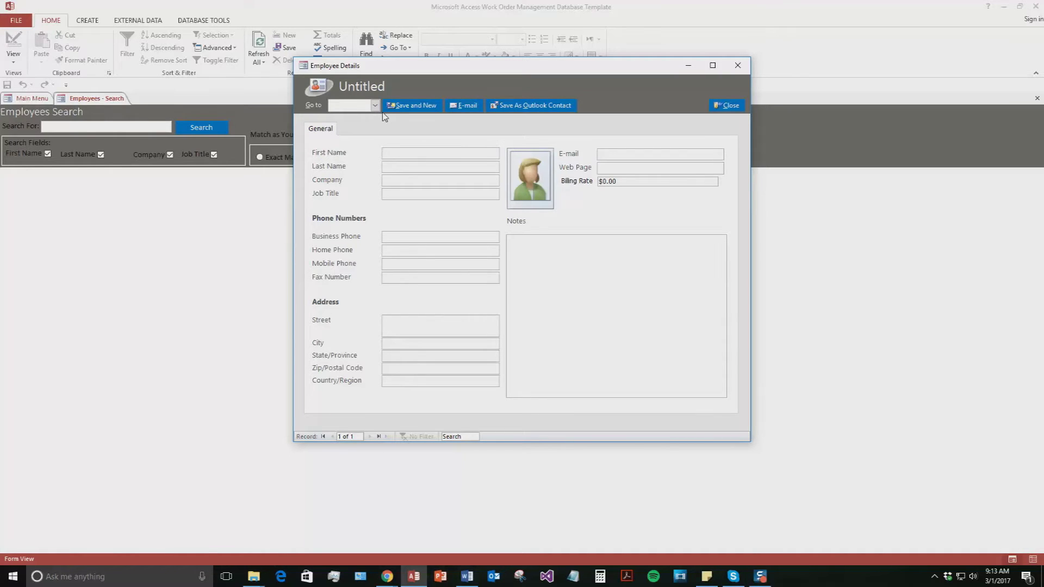
pyautogui.write('Blake')
pyautogui.press('Tab')
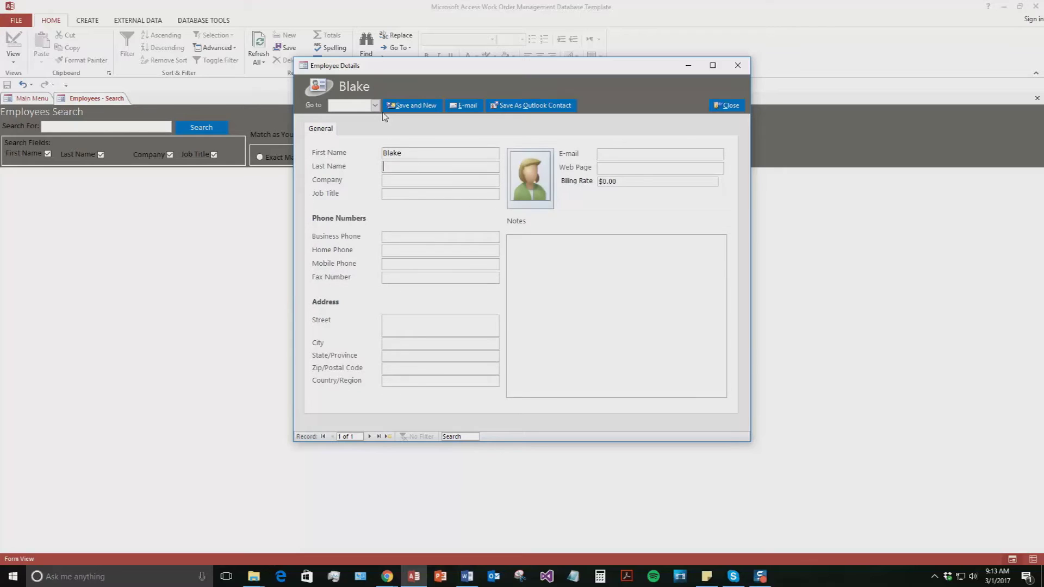
pyautogui.write('Test')
pyautogui.click(417, 179)
pyautogui.write('WSI')
pyautogui.click(386, 238)
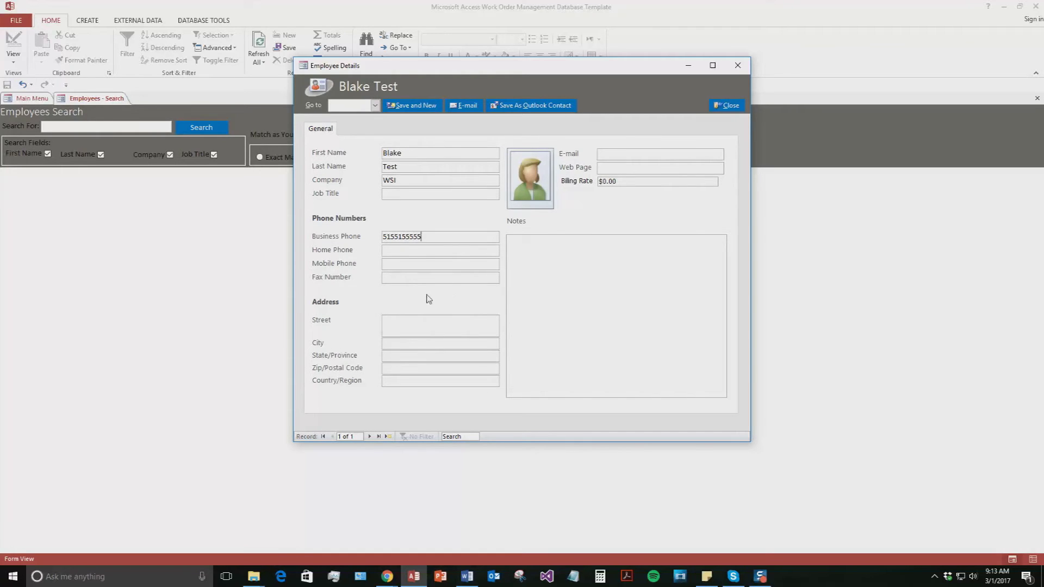
pyautogui.click(637, 157)
pyautogui.write('blake@test.com')
# - Save the employee record and close the Employee Details form
pyautogui.click(588, 297)
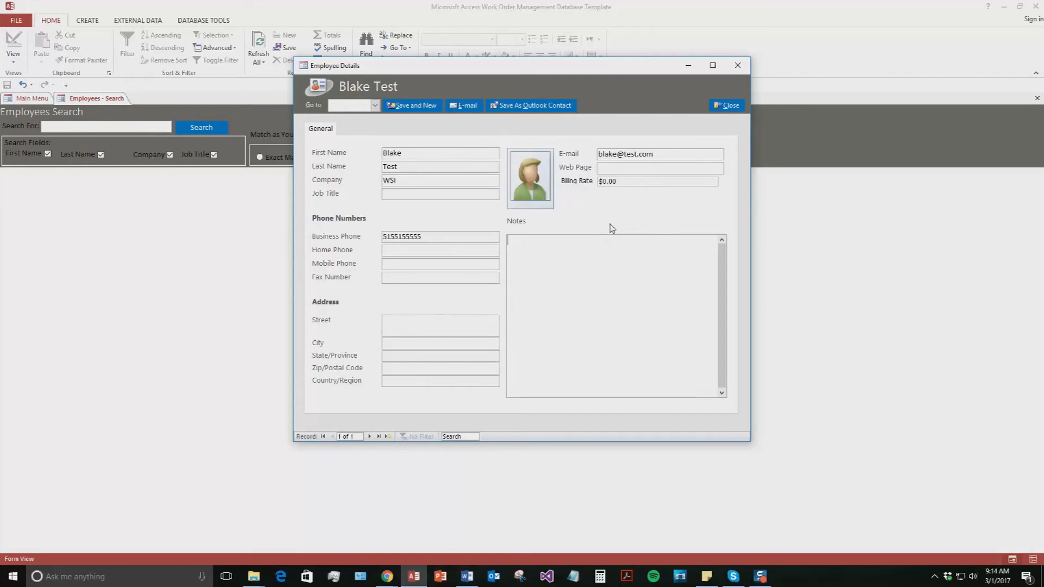
pyautogui.click(540, 192)
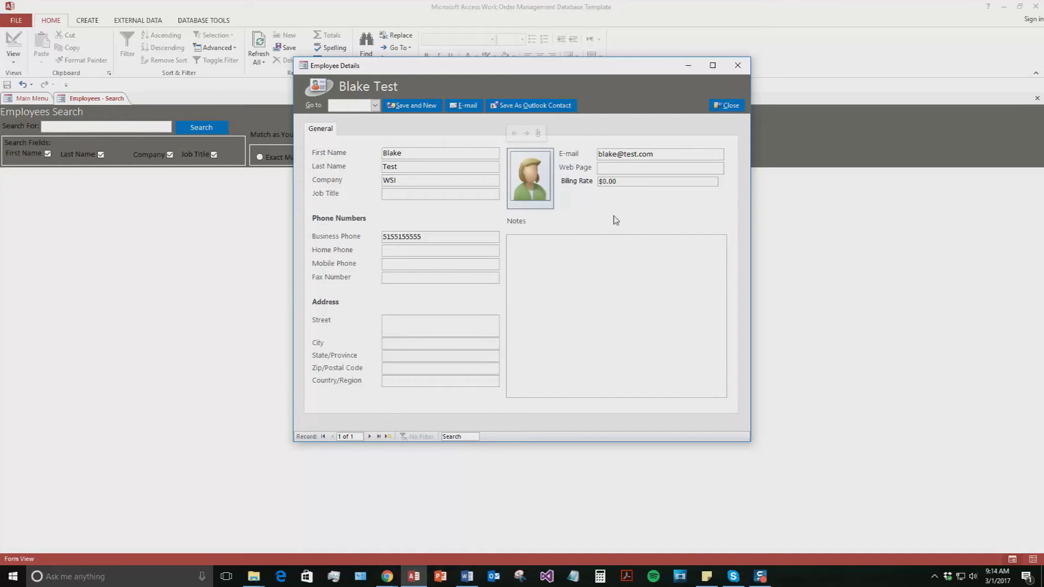
pyautogui.click(404, 108)
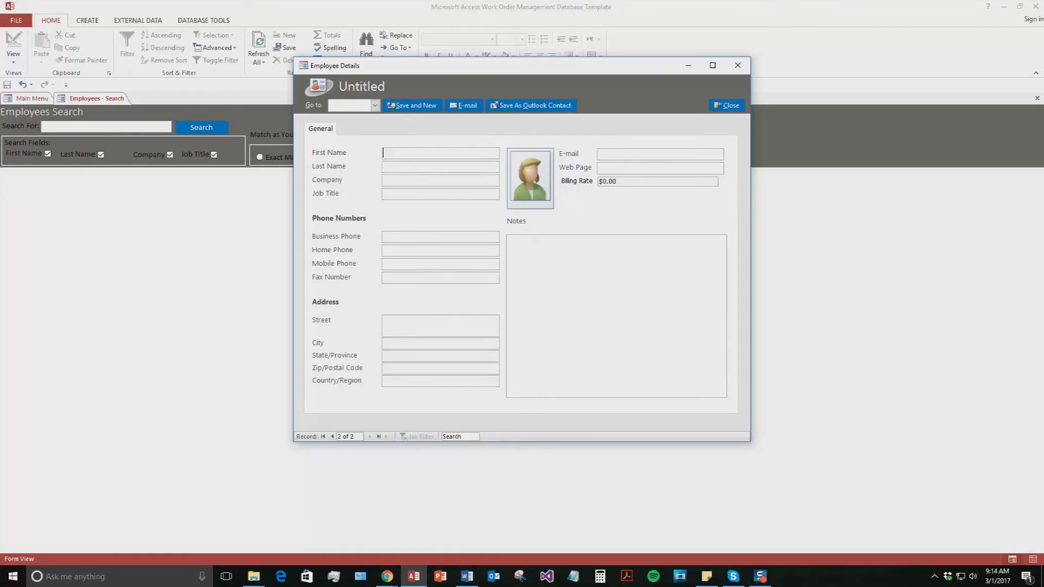
pyautogui.hotkey('shift', 'F10')
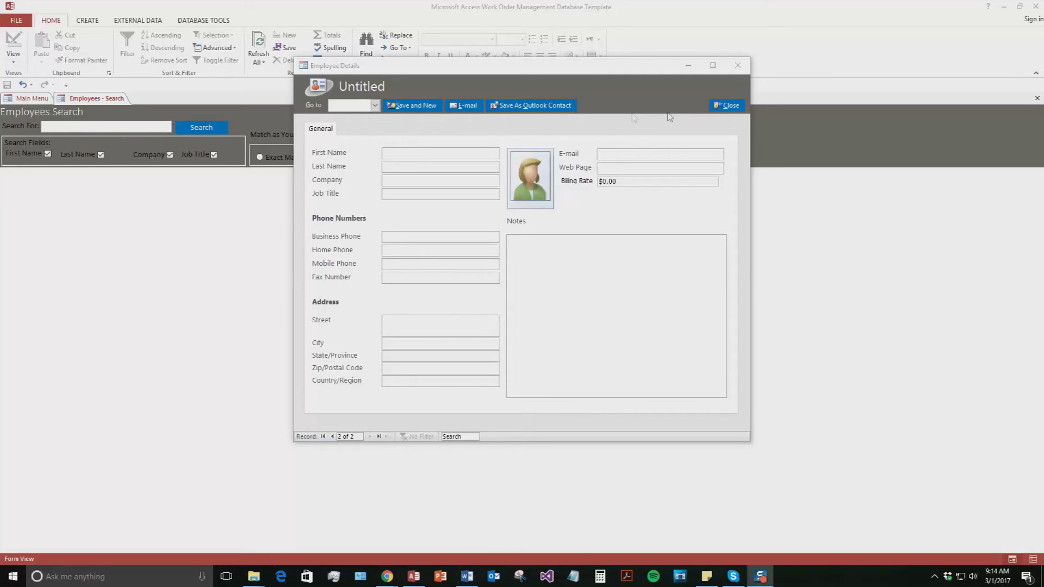
pyautogui.click(727, 107)
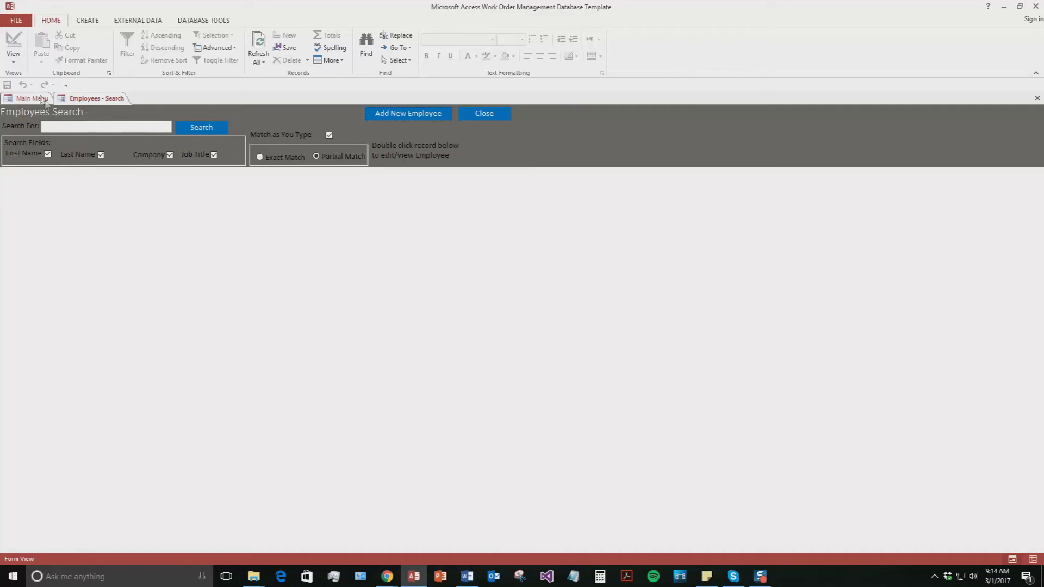
# - Search employees for 'B', then open and close the matching test employee's record
pyautogui.click(77, 125)
pyautogui.write('B')
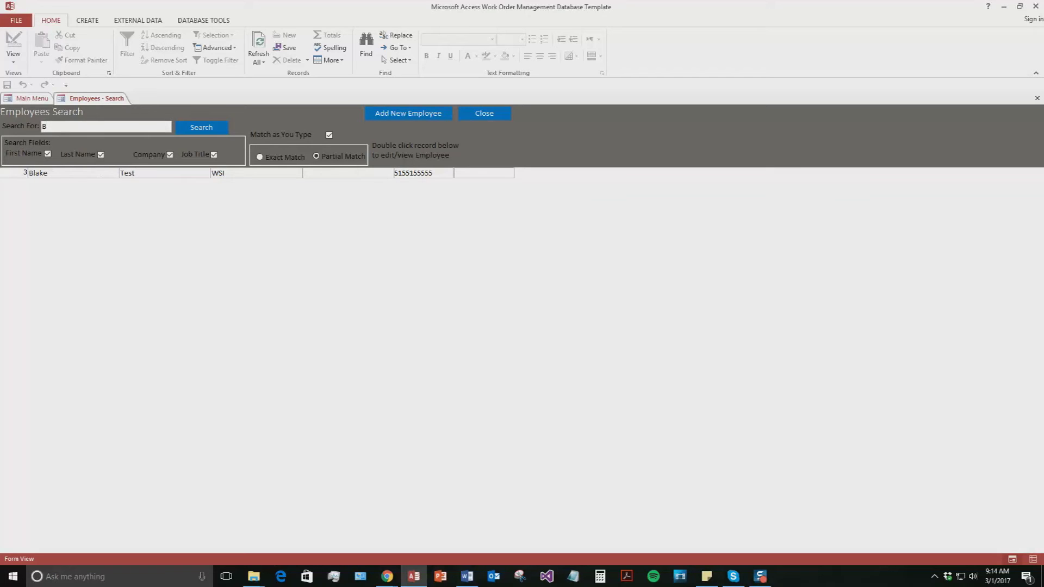
pyautogui.hotkey('shift', 'F10')
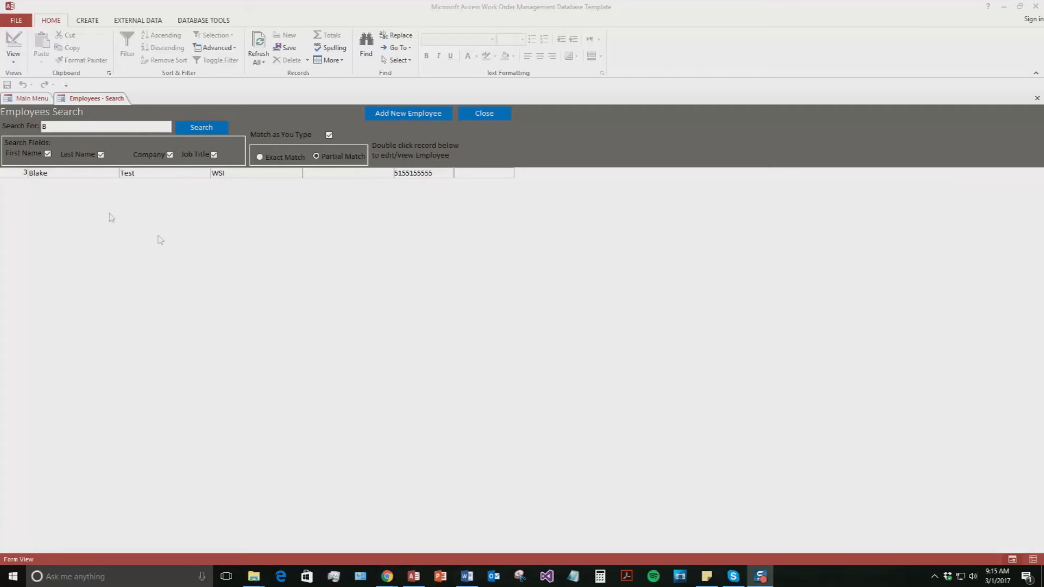
pyautogui.doubleClick(81, 176)
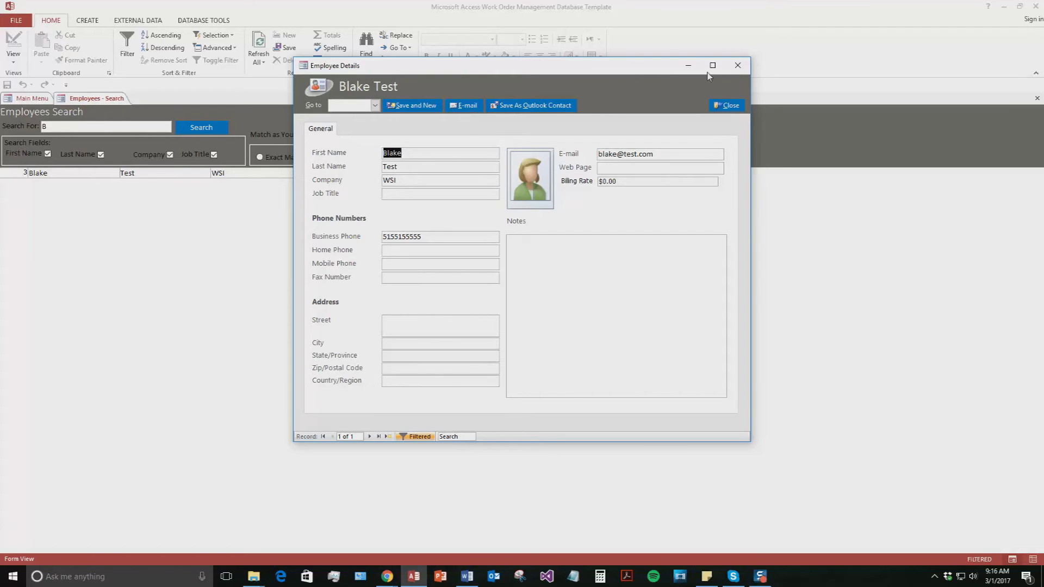
pyautogui.click(731, 108)
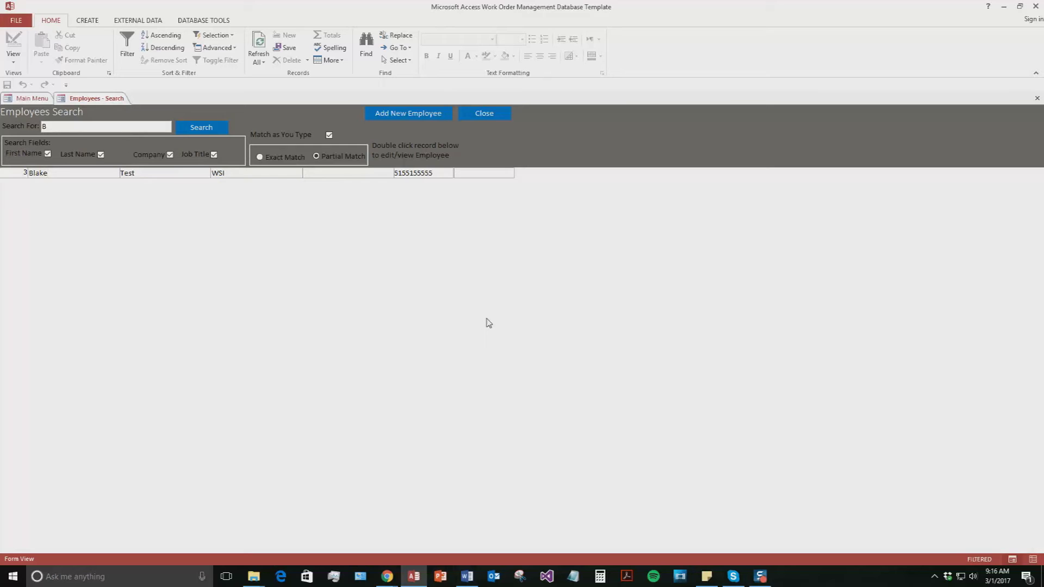
# - Switch to Customers and start a new customer, entering the first and last name
pyautogui.click(490, 114)
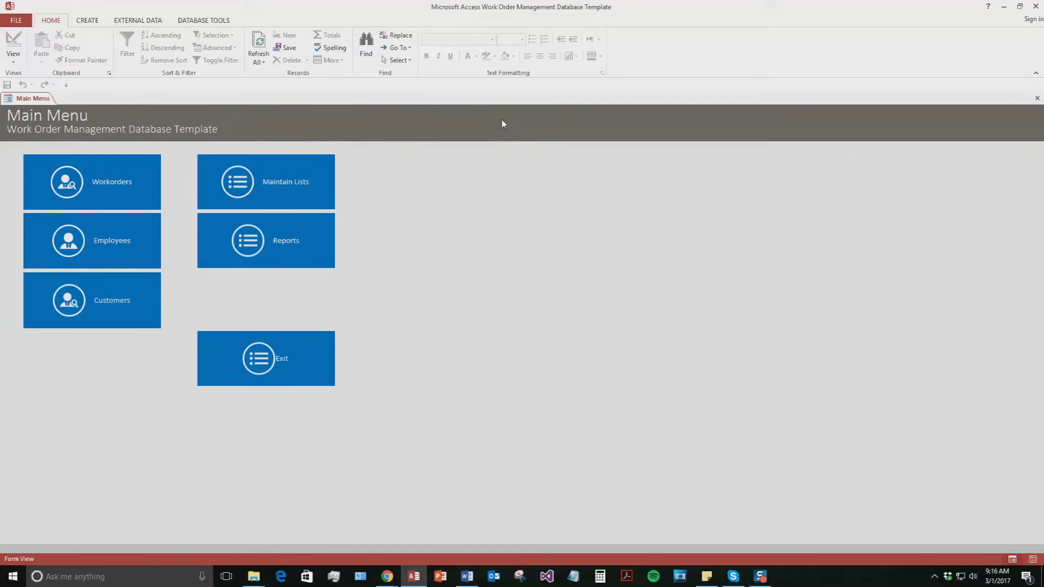
pyautogui.click(92, 305)
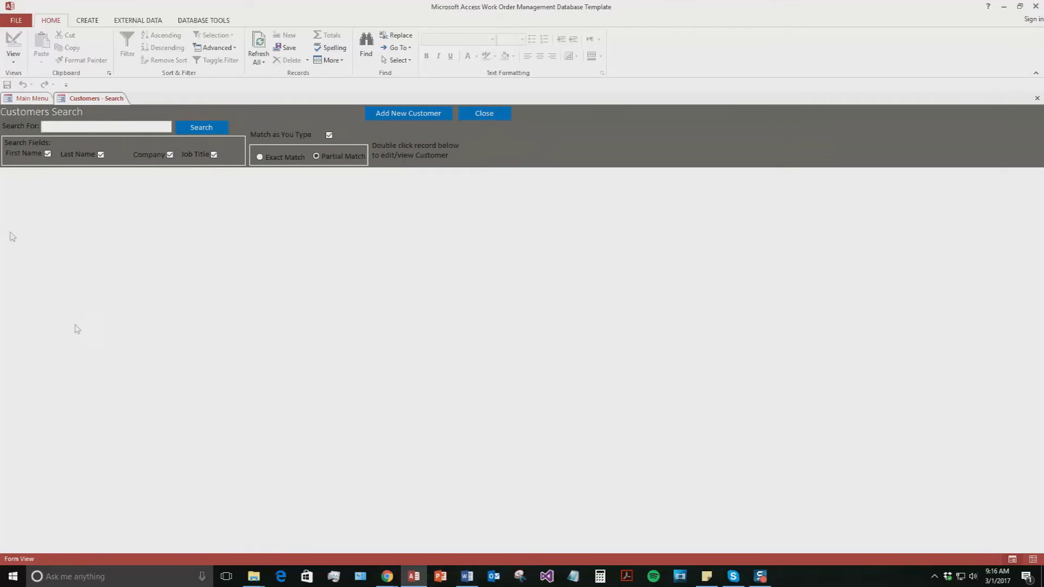
pyautogui.click(417, 113)
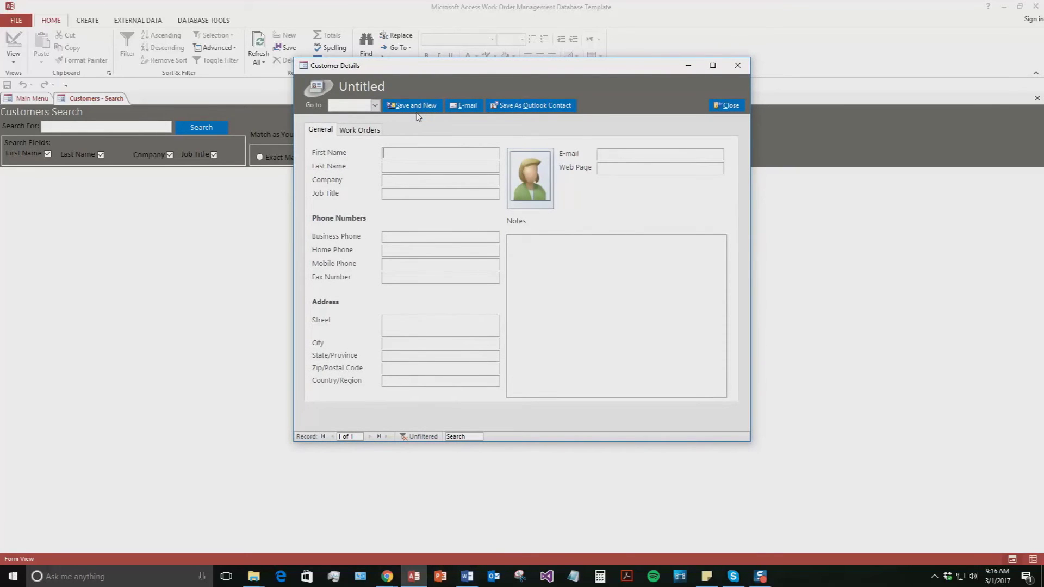
pyautogui.write('Bill')
pyautogui.press('Tab')
pyautogui.write('Smit')
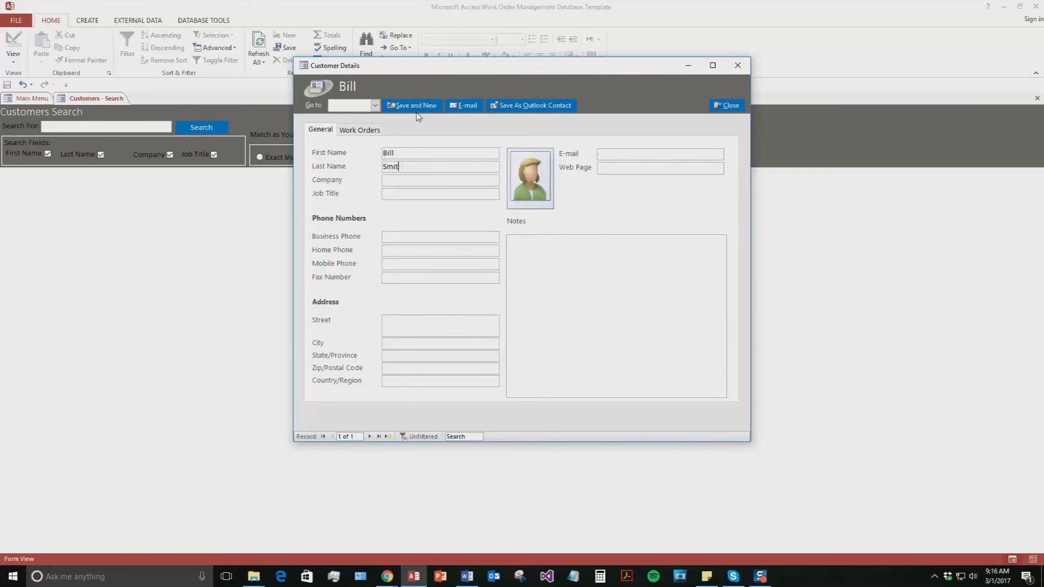
# - Enter the customer's business phone number and e-mail address
pyautogui.click(389, 238)
pyautogui.click(622, 155)
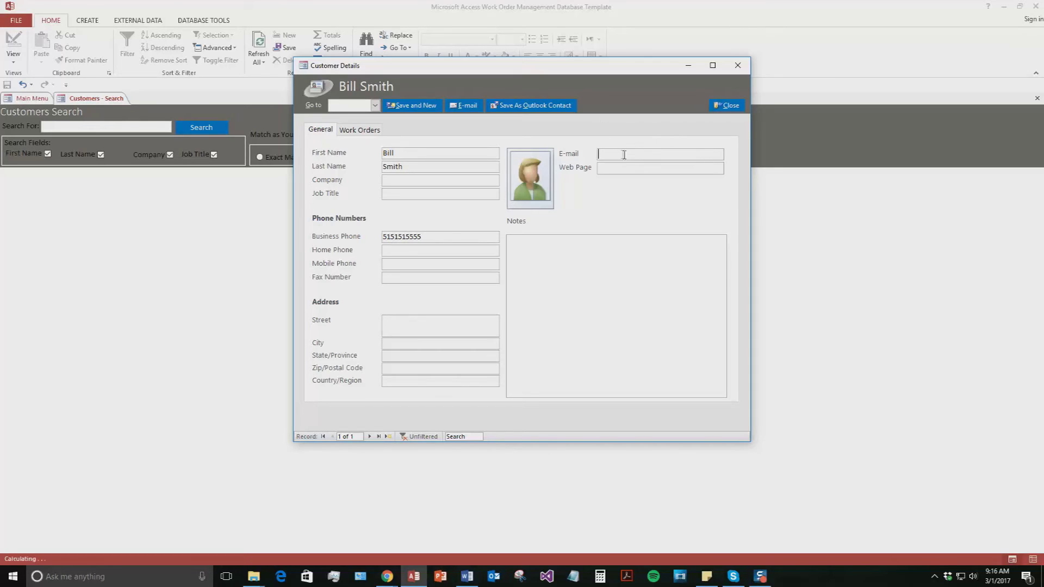
pyautogui.write('bill@test.com')
# - Check the customer's Work Orders tab, then save the record and close Customer Details
pyautogui.click(582, 239)
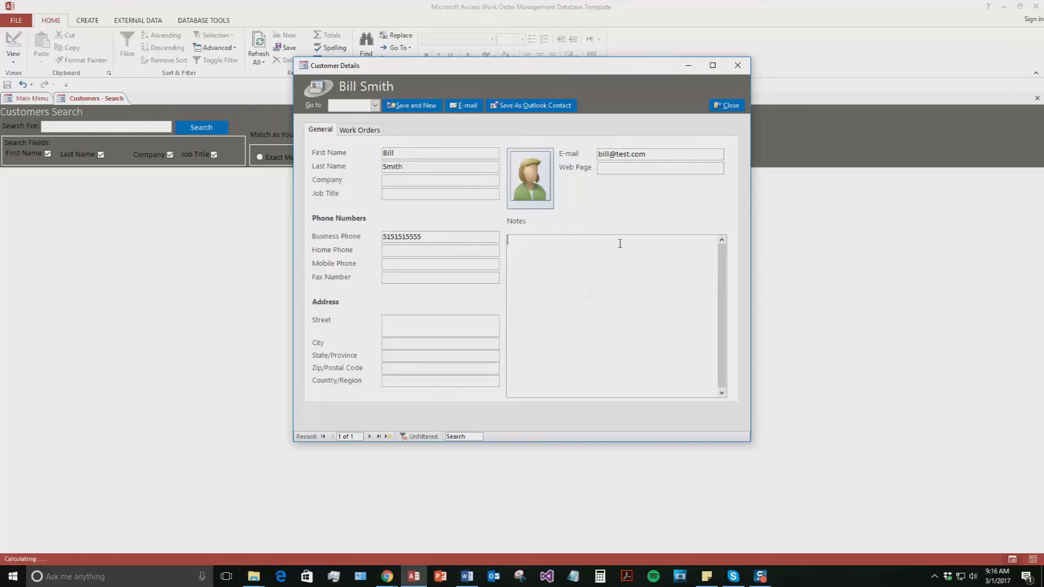
pyautogui.click(369, 129)
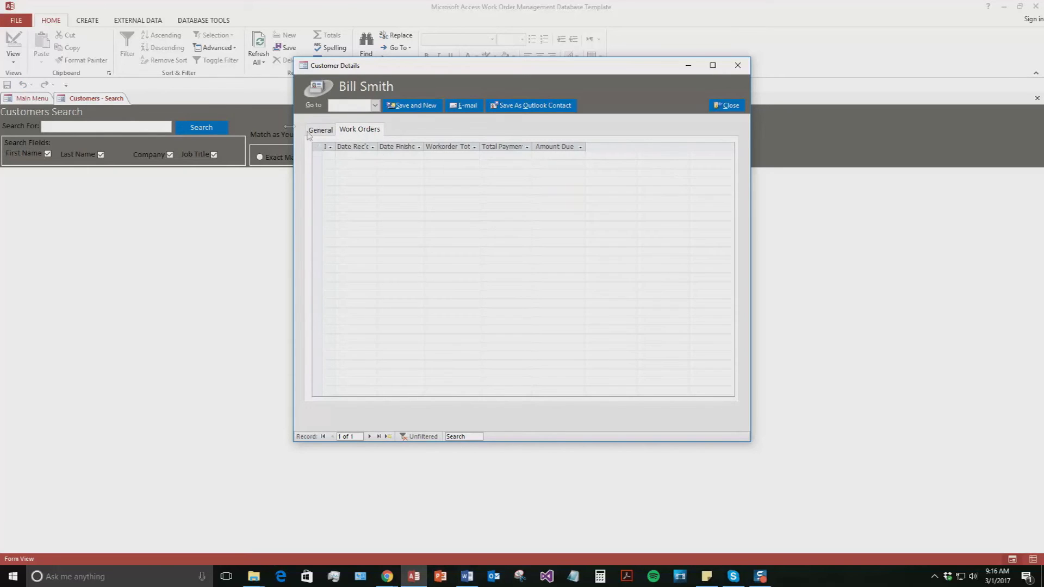
pyautogui.click(322, 130)
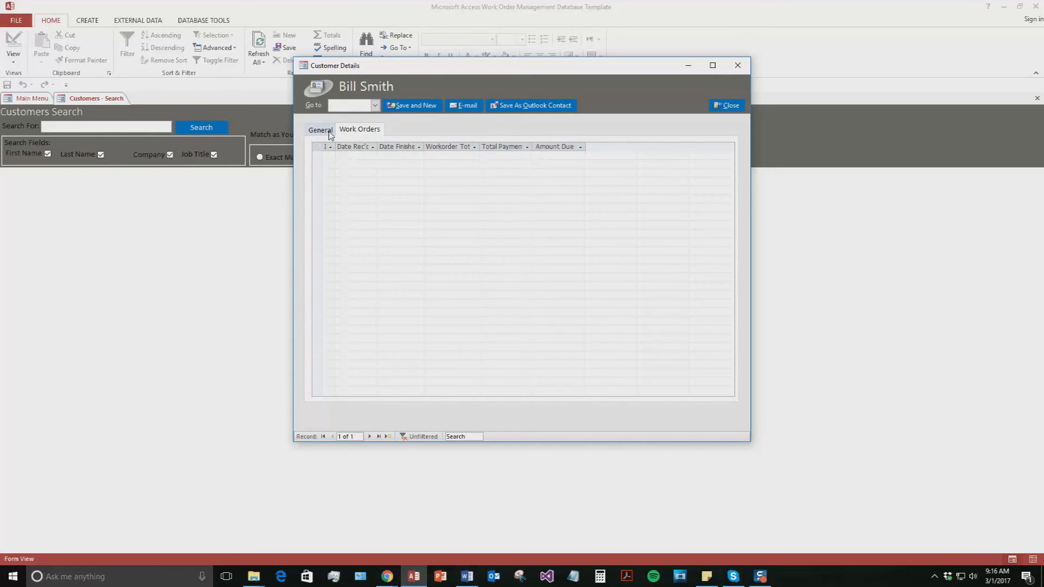
pyautogui.click(418, 109)
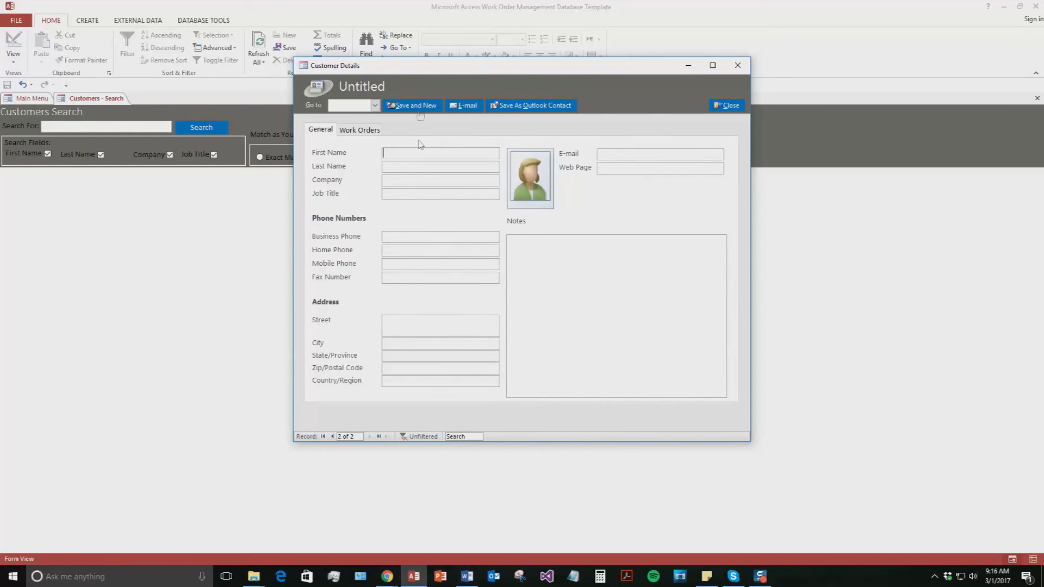
pyautogui.click(728, 105)
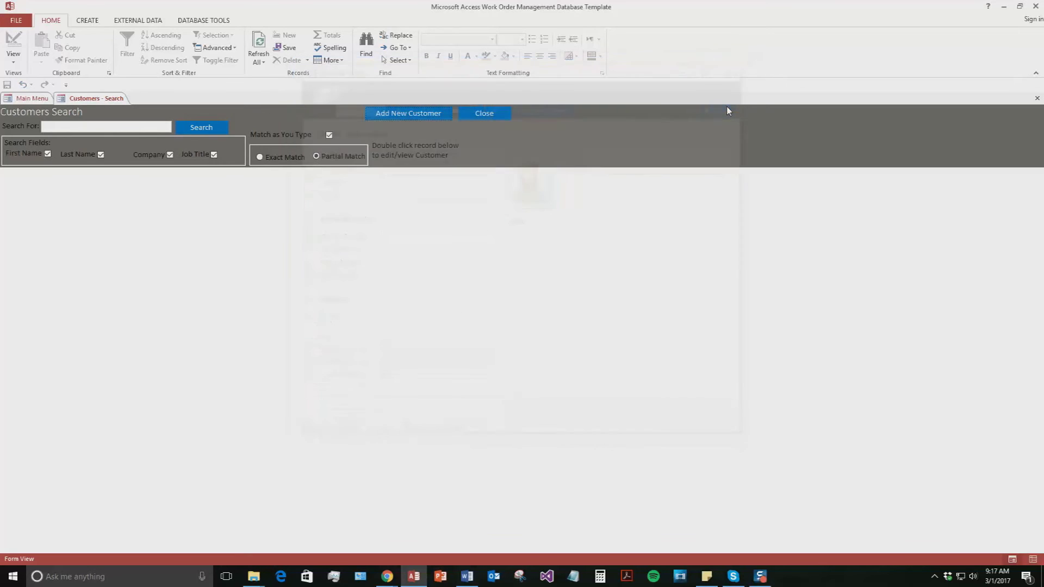
# - Search customers for 'B' and open the matching test customer's record
pyautogui.click(92, 126)
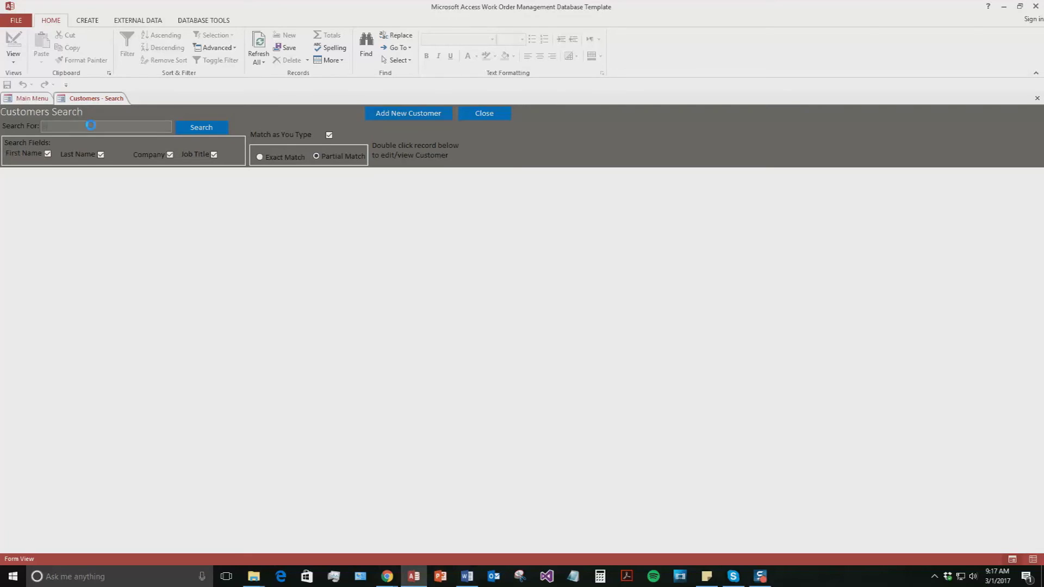
pyautogui.write('B')
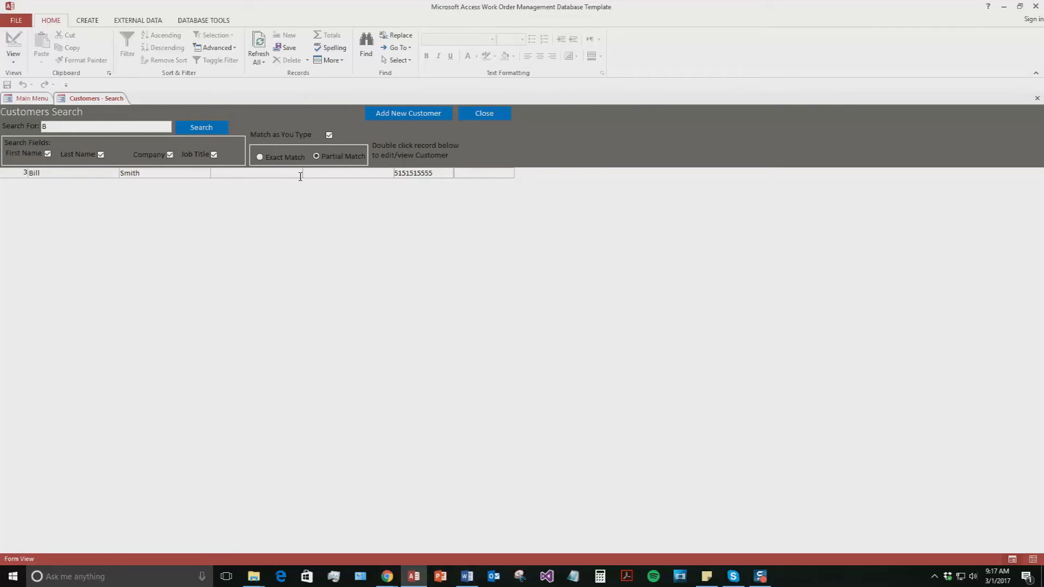
pyautogui.doubleClick(93, 172)
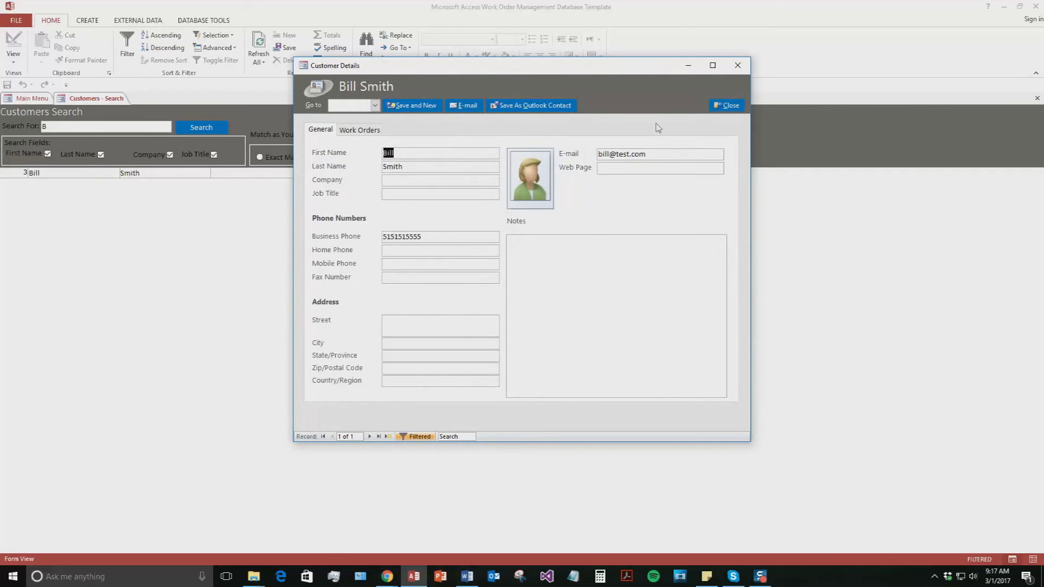
# - Close the customer record and Customers Search, then open Work Orders Search
pyautogui.click(735, 107)
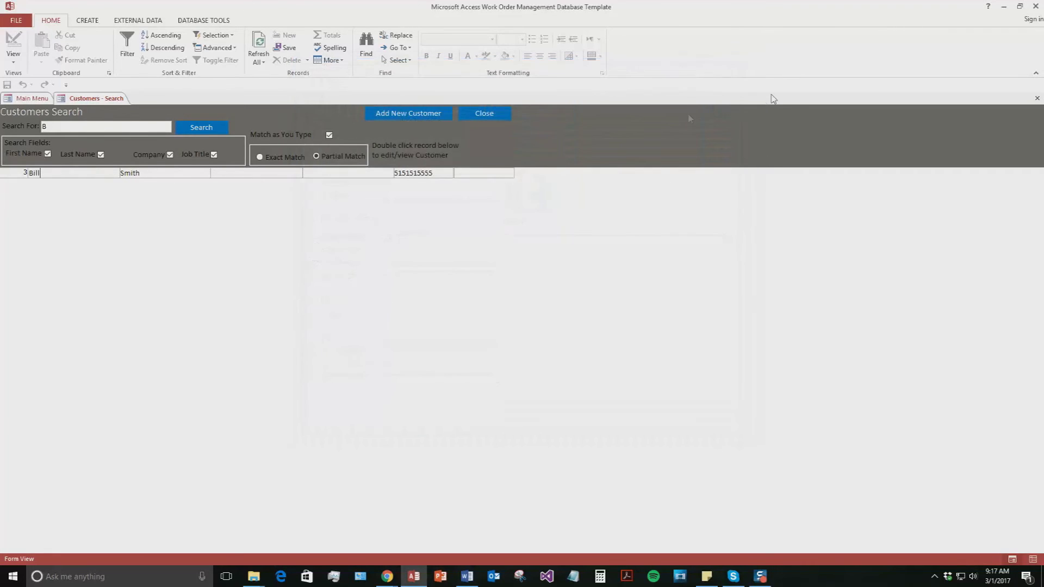
pyautogui.click(489, 116)
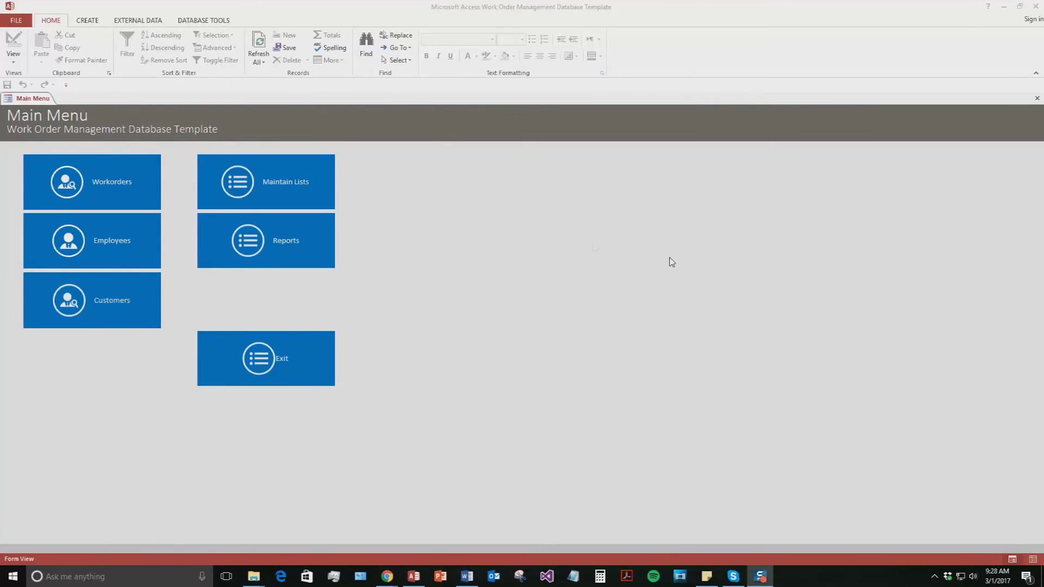
pyautogui.click(65, 185)
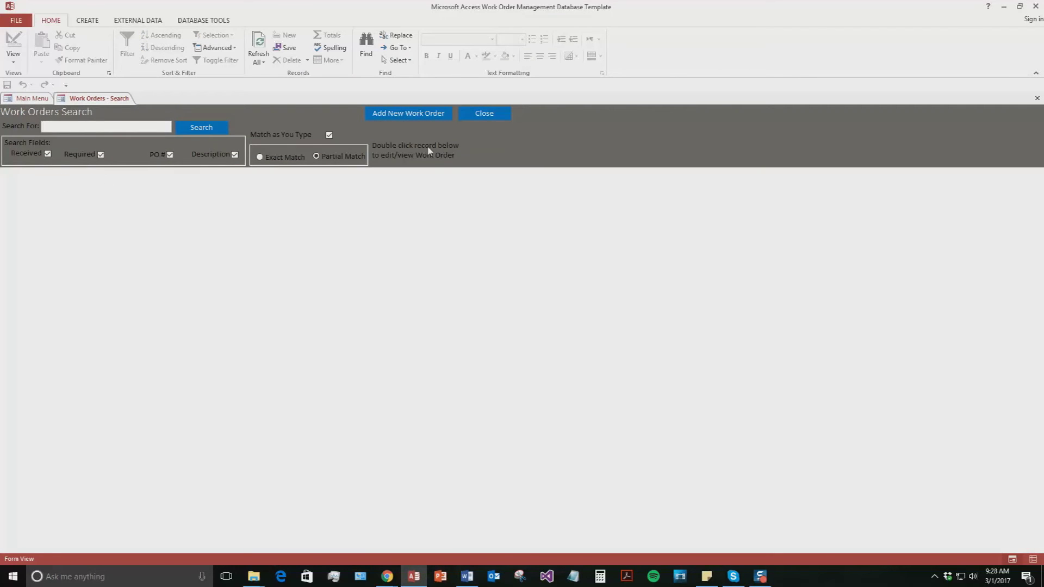
# - Start new work order 12 with Date Required 03/05/17 and PO Number 12345
pyautogui.click(419, 112)
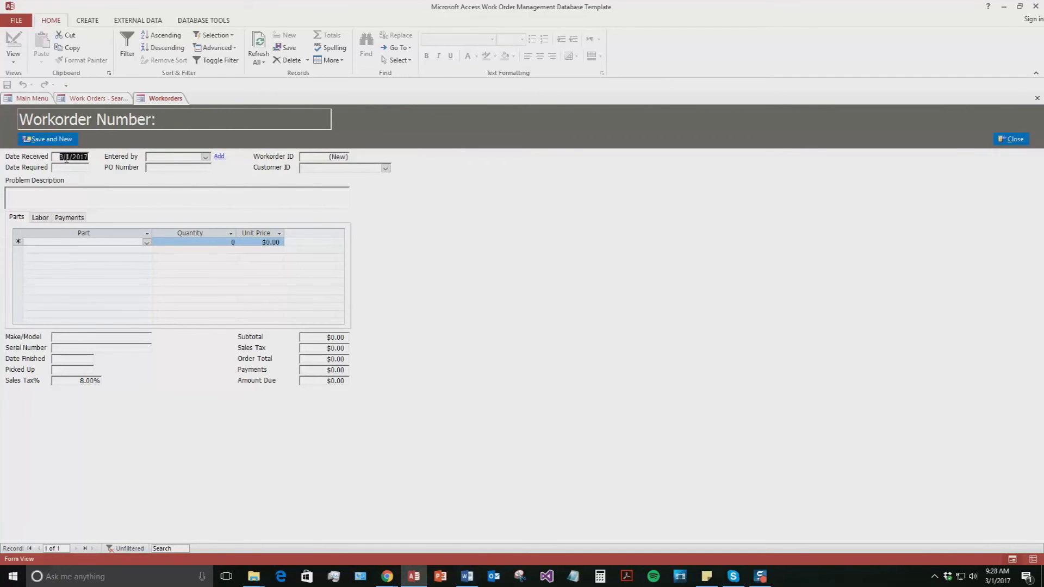
pyautogui.click(68, 164)
pyautogui.write('03/')
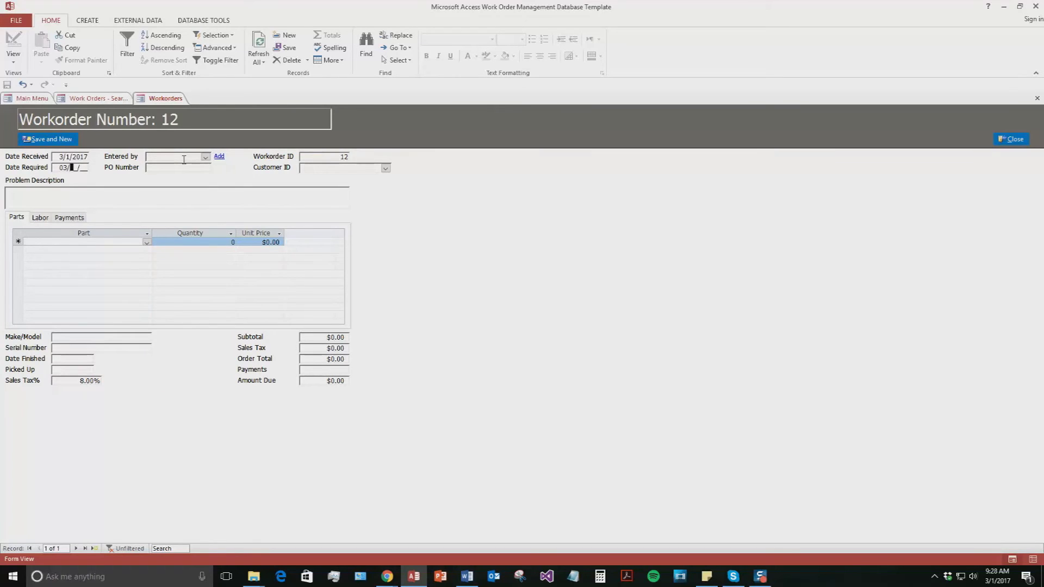
pyautogui.write('05/17')
pyautogui.click(164, 169)
pyautogui.write('12345')
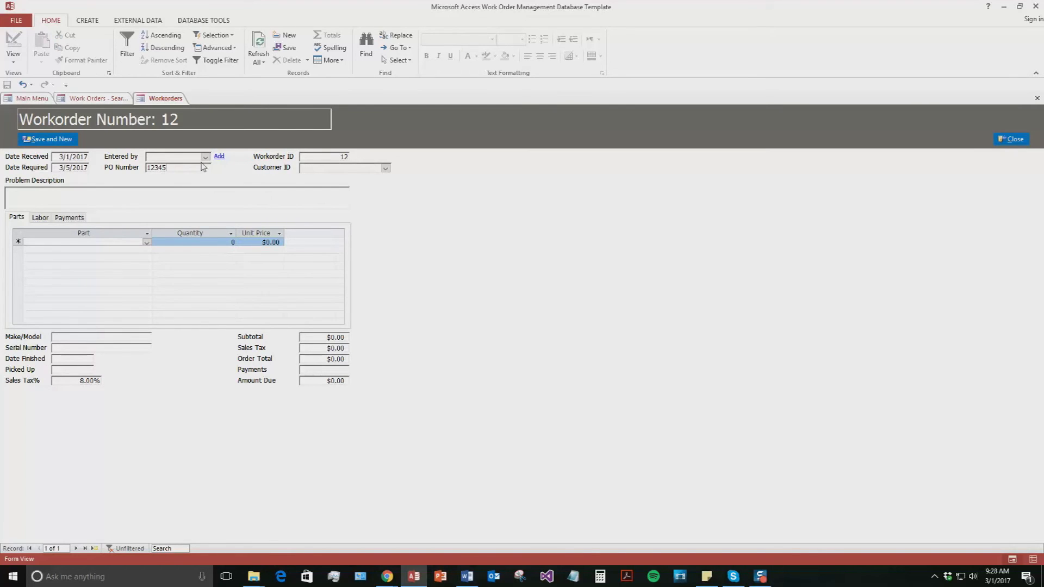
# - Set Entered by to the test employee and choose the work order's customer
pyautogui.click(205, 157)
pyautogui.click(165, 183)
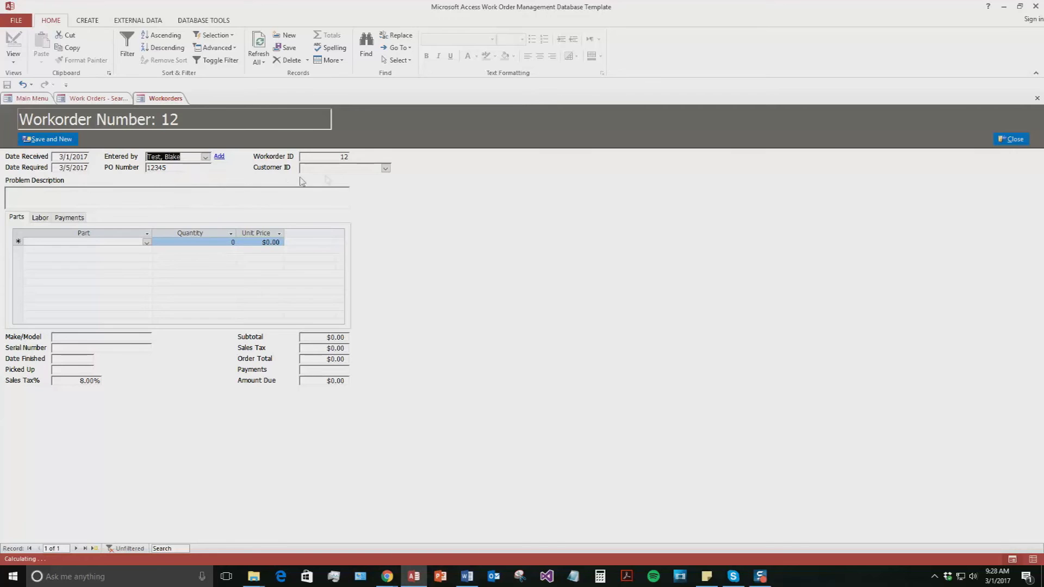
pyautogui.click(385, 168)
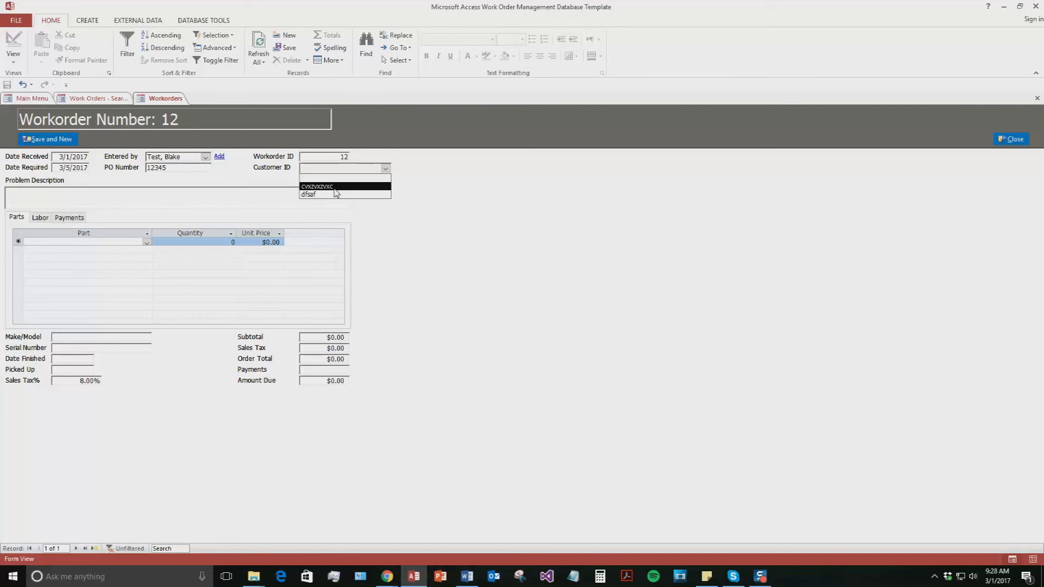
pyautogui.click(332, 195)
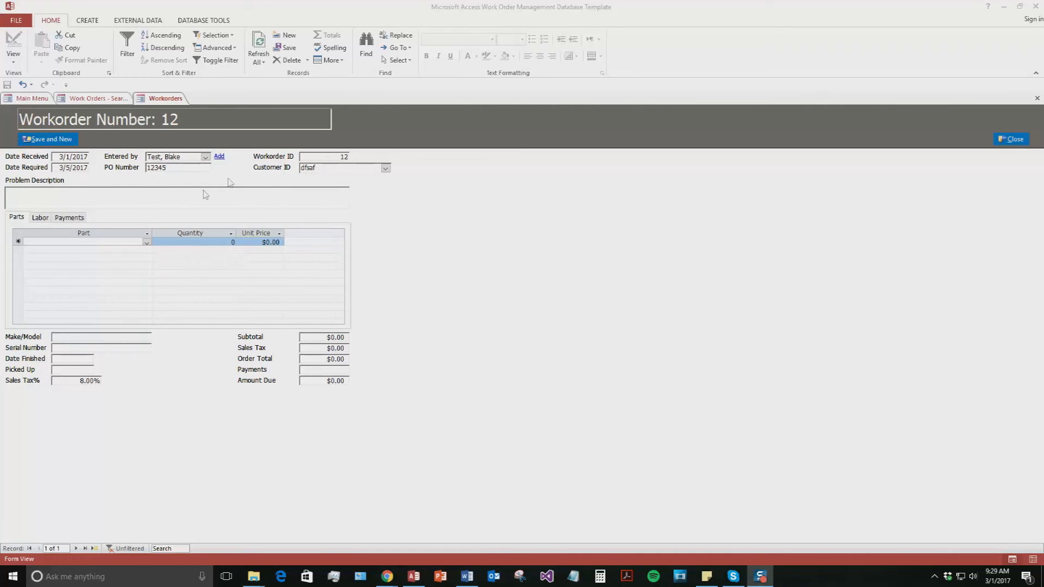
# - Enter 'Test' as the problem description and add the LCD Panel part
pyautogui.click(91, 199)
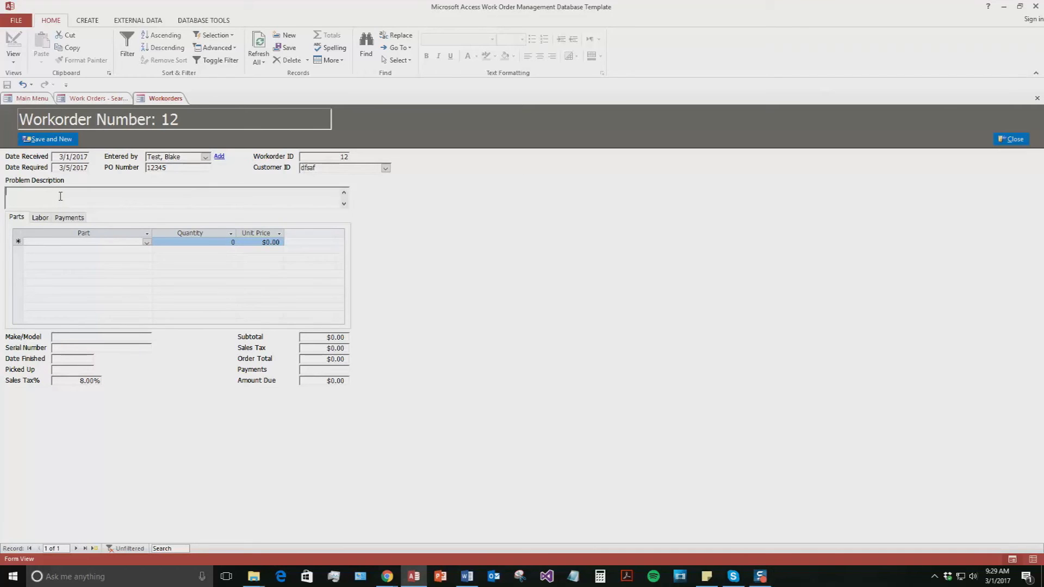
pyautogui.write('Test')
pyautogui.click(147, 242)
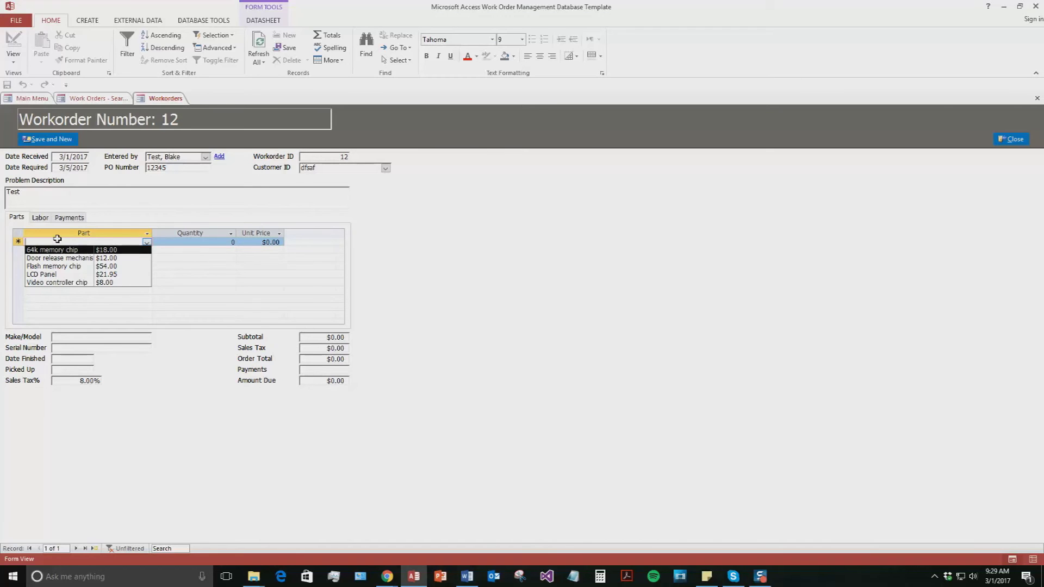
pyautogui.click(61, 275)
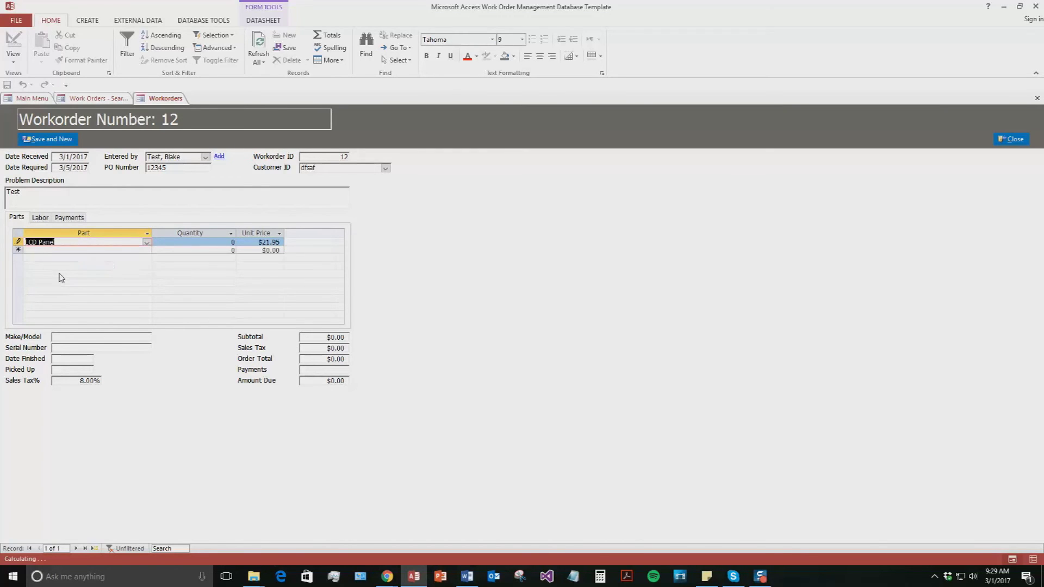
# - Set the LCD Panel quantity to 1 and save the $21.95 line, totalling $23.71
pyautogui.press('Tab')
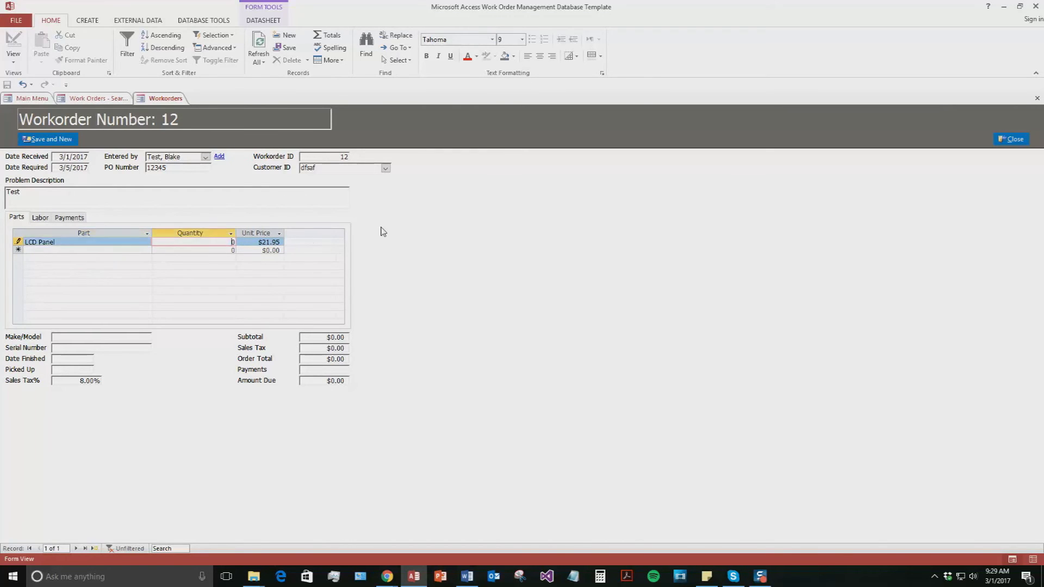
pyautogui.press('BackSpace')
pyautogui.press('Tab')
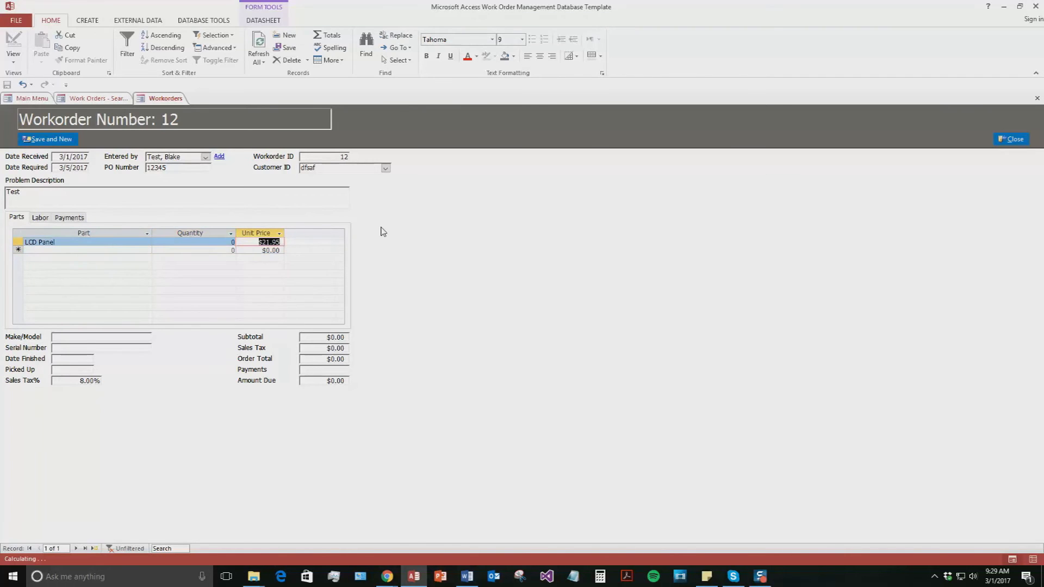
pyautogui.hotkey('shift', 'Tab')
pyautogui.write('1')
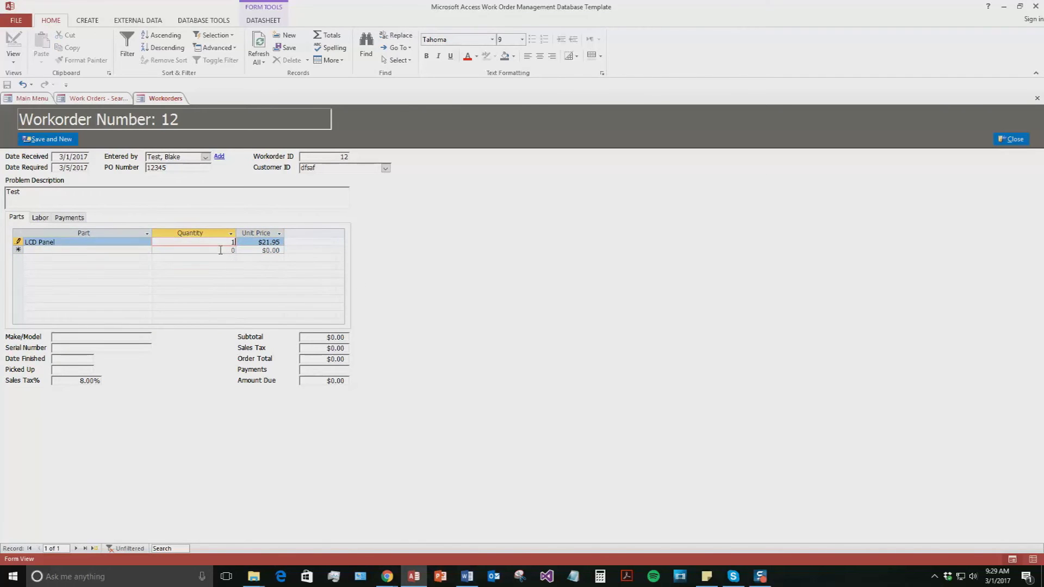
pyautogui.click(220, 250)
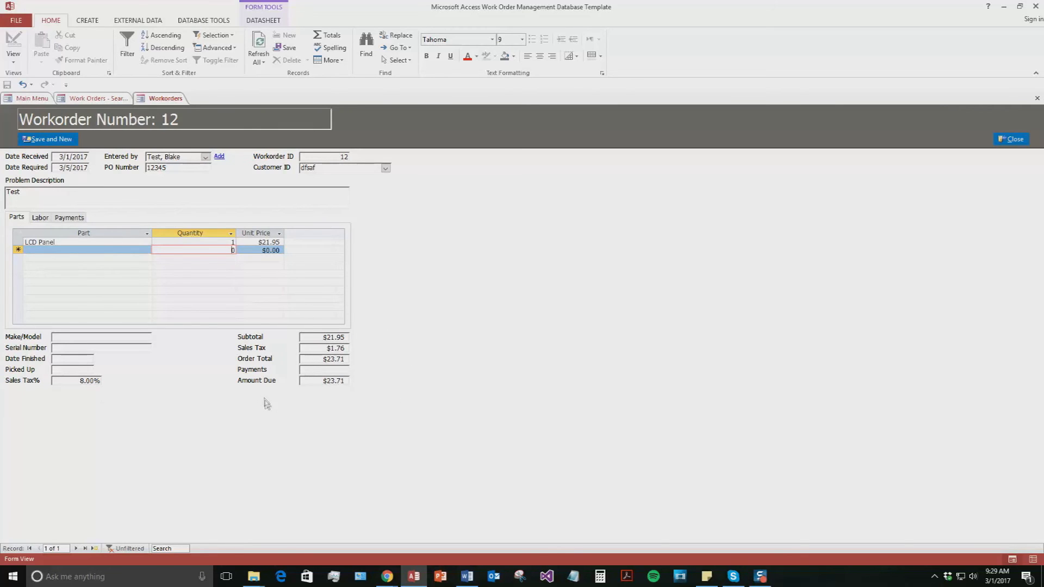
pyautogui.click(108, 335)
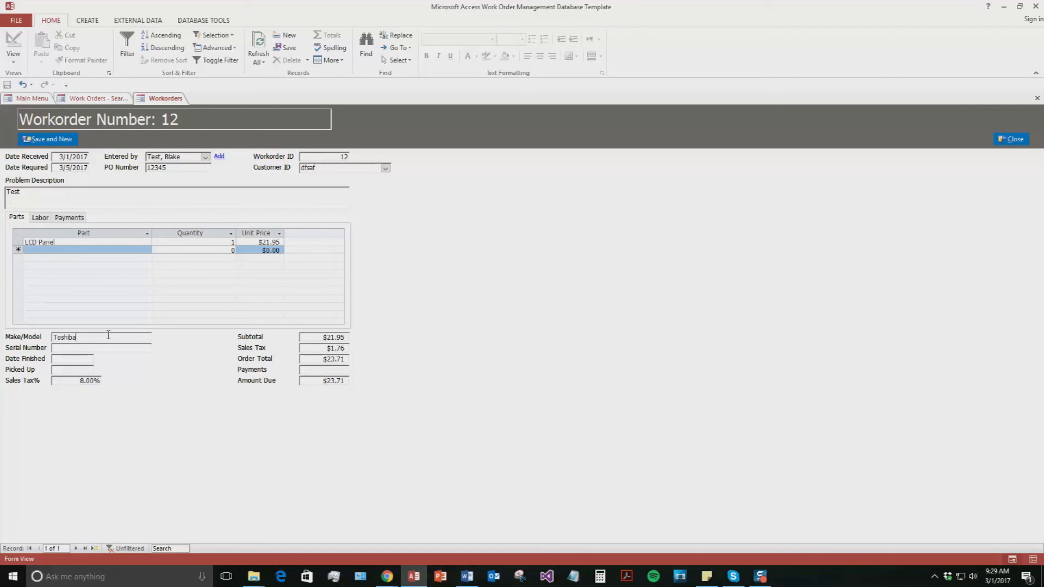
# - Enter serial number 123 for the Toshiba unit
pyautogui.click(65, 348)
pyautogui.write('123')
pyautogui.click(40, 218)
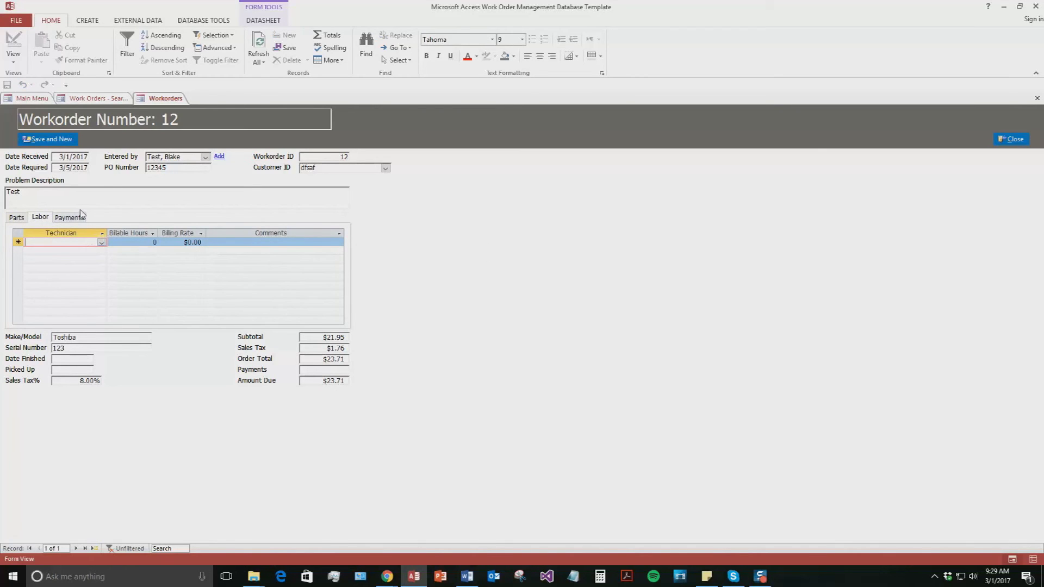
# - Add a labor line for a technician at 2 hours and $7.00 rate, totalling $38.83
pyautogui.click(101, 243)
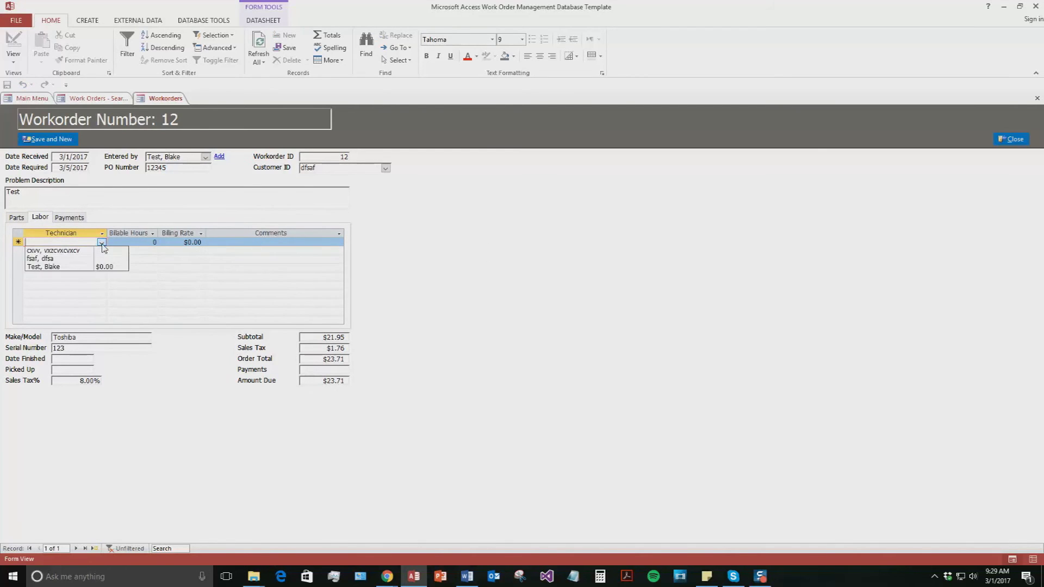
pyautogui.click(48, 251)
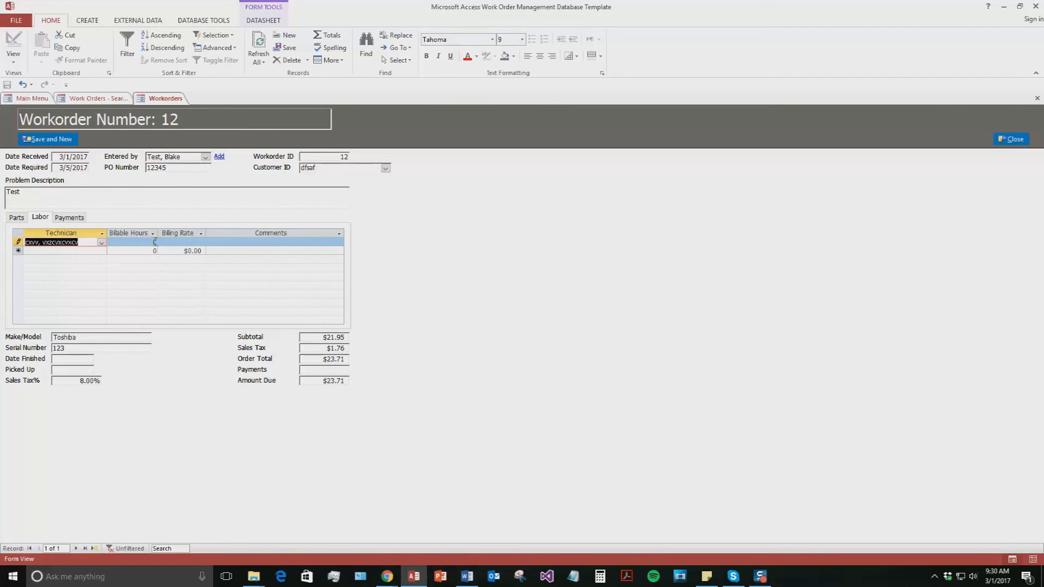
pyautogui.click(155, 242)
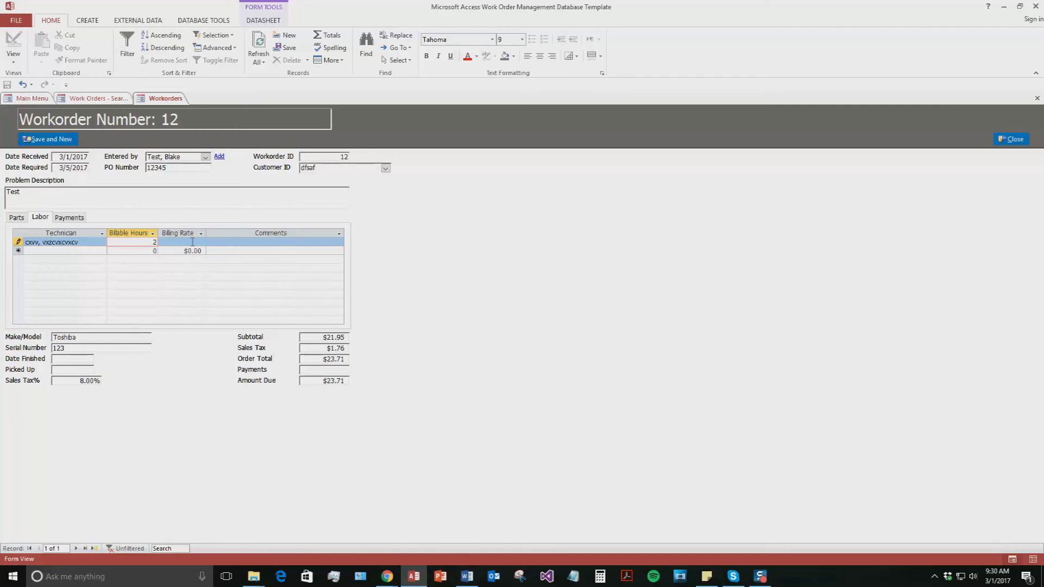
pyautogui.click(191, 244)
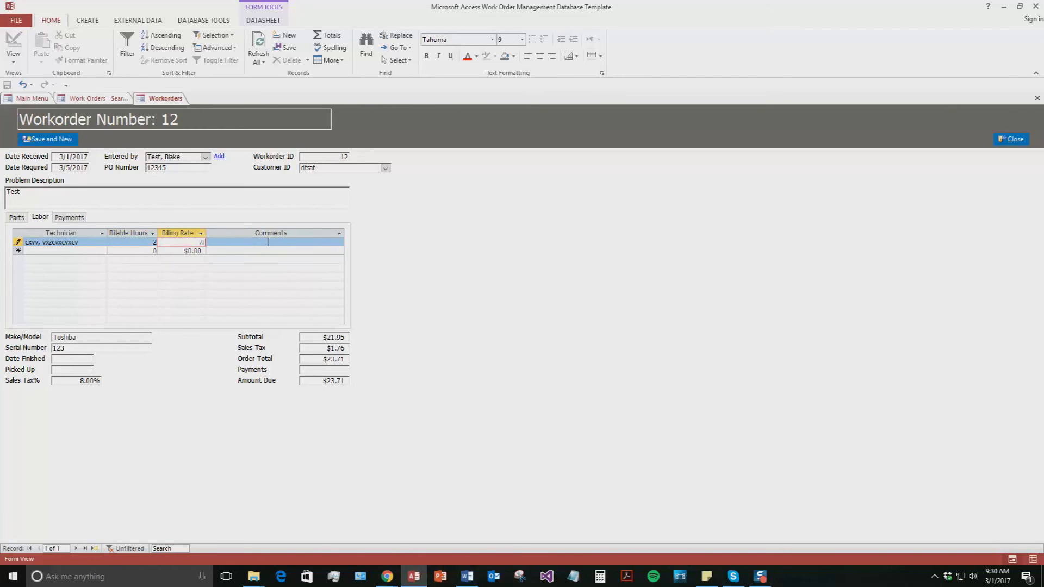
pyautogui.click(190, 251)
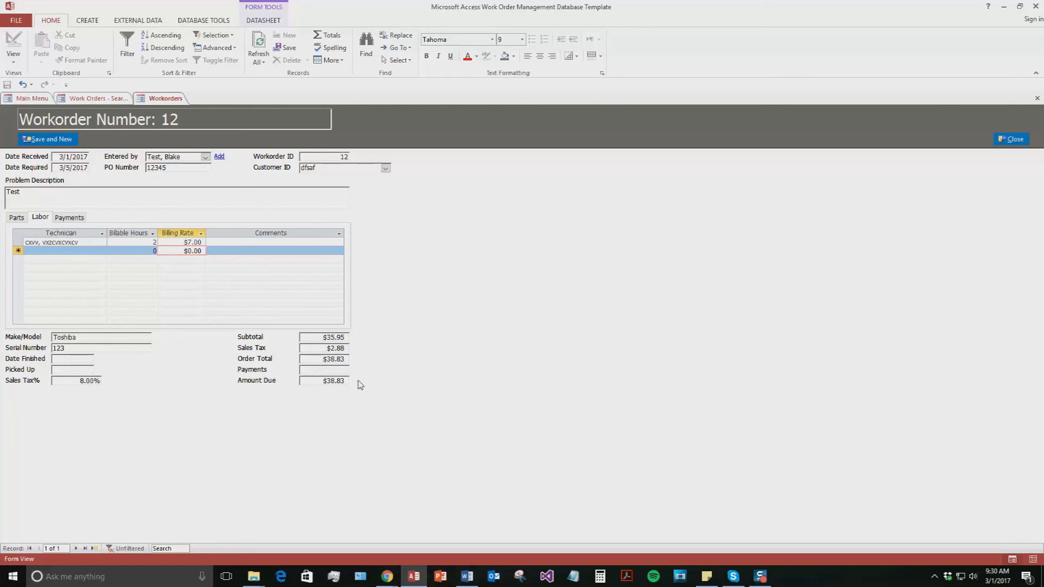
# - Record a $38.83 Cash payment, save work order 12, and close the blank new order
pyautogui.click(71, 217)
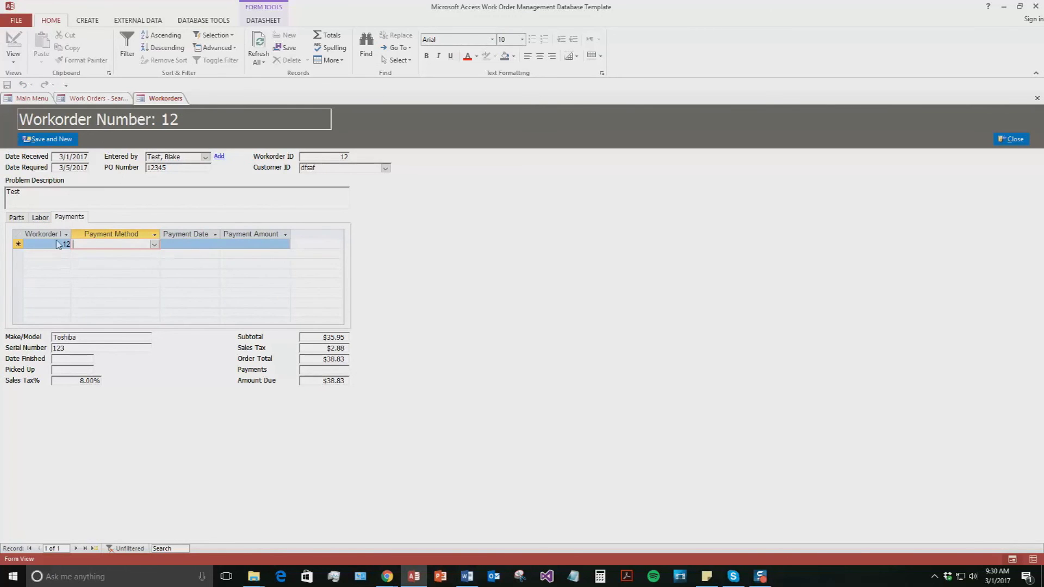
pyautogui.click(155, 245)
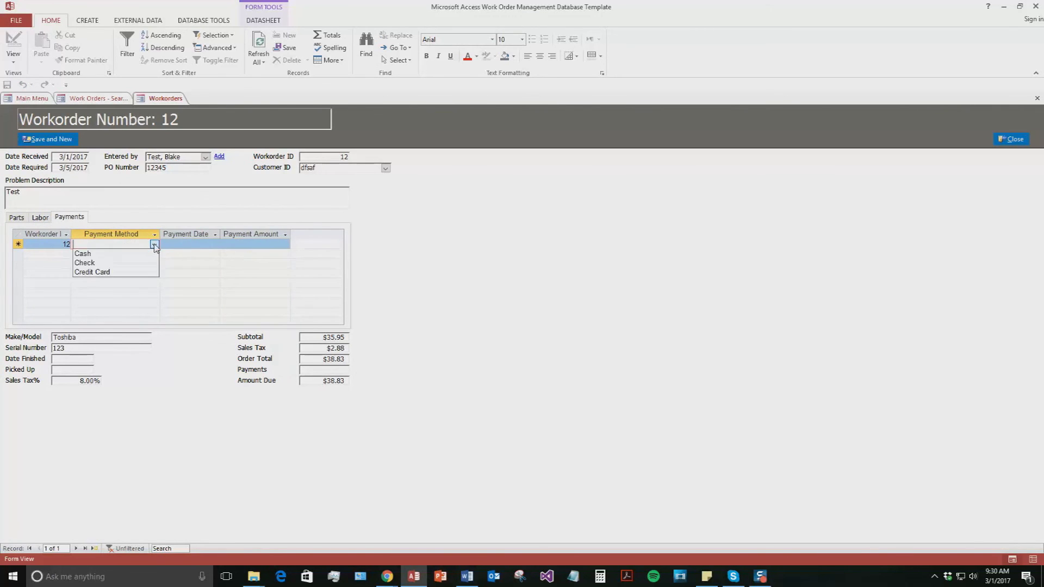
pyautogui.click(83, 253)
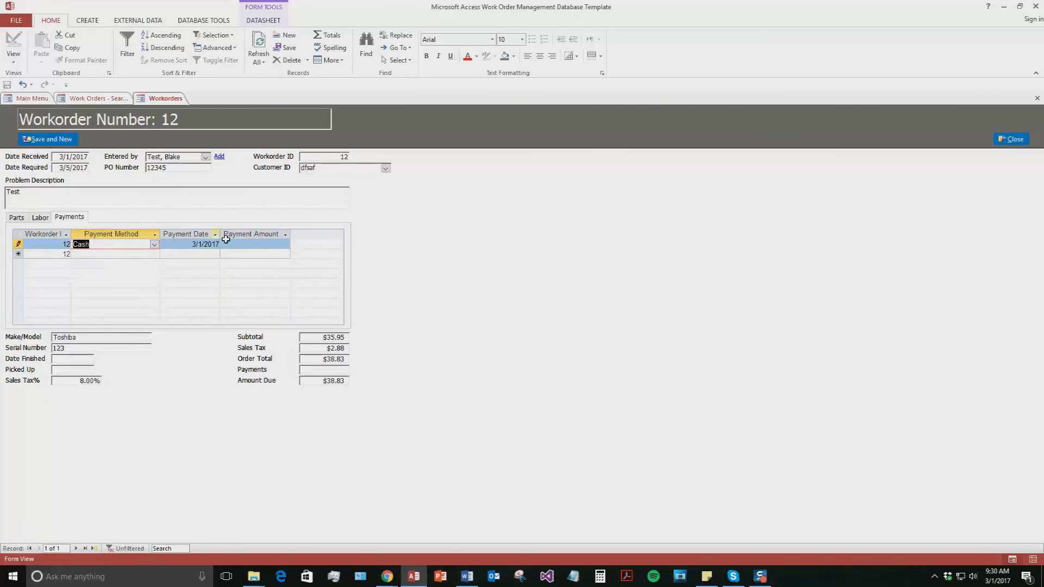
pyautogui.click(256, 245)
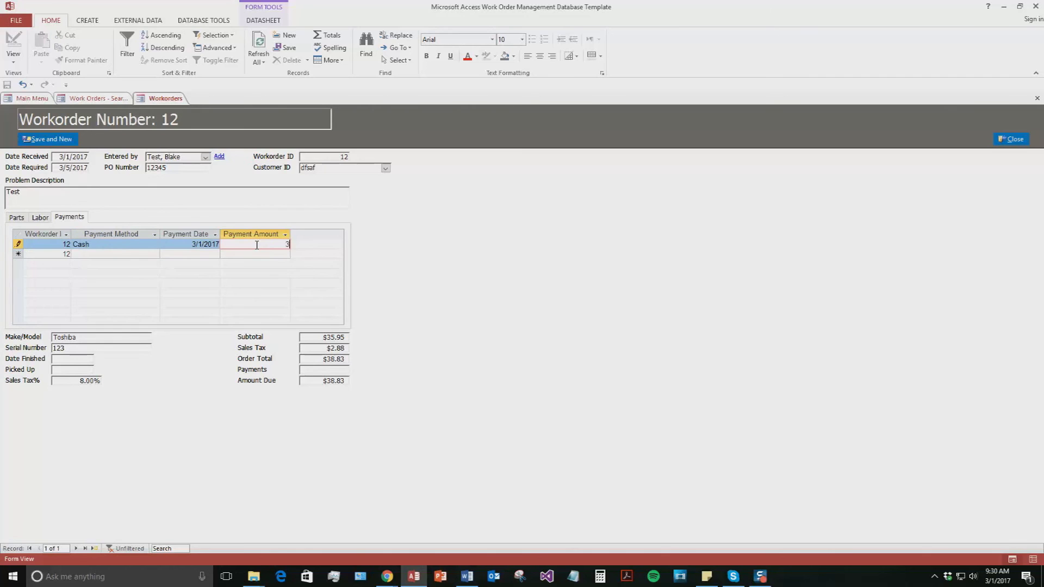
pyautogui.write('38.83')
pyautogui.click(256, 254)
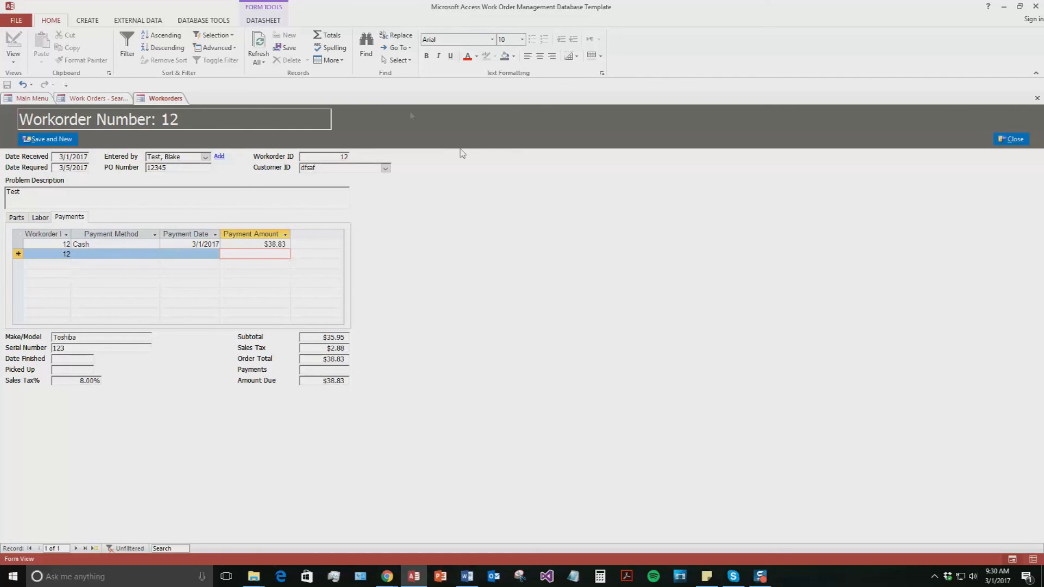
pyautogui.click(64, 140)
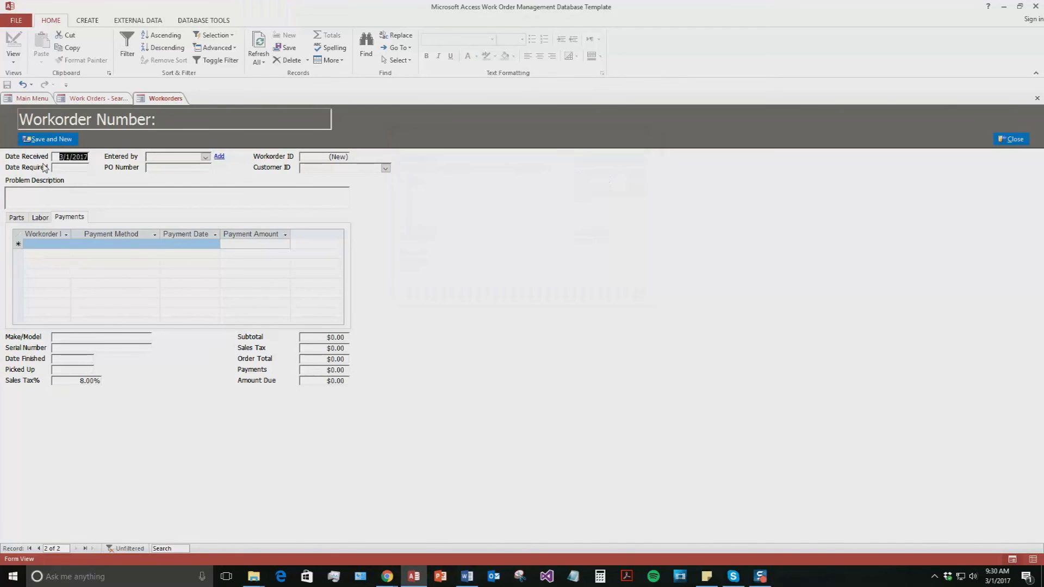
pyautogui.click(1011, 139)
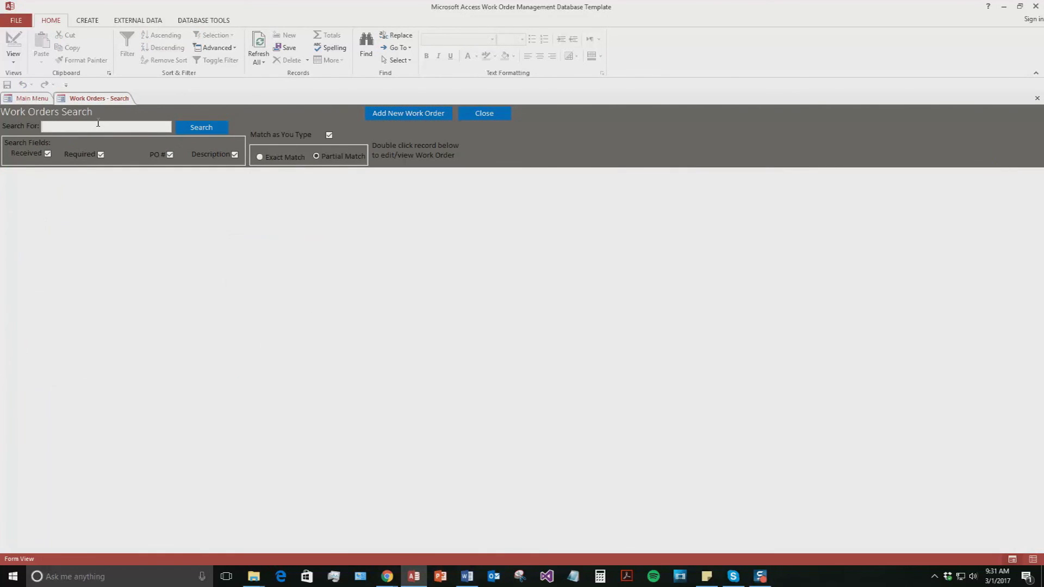
# - Search work orders for '3', reopen order 12, review its parts, labor and payments, and close it
pyautogui.write('3')
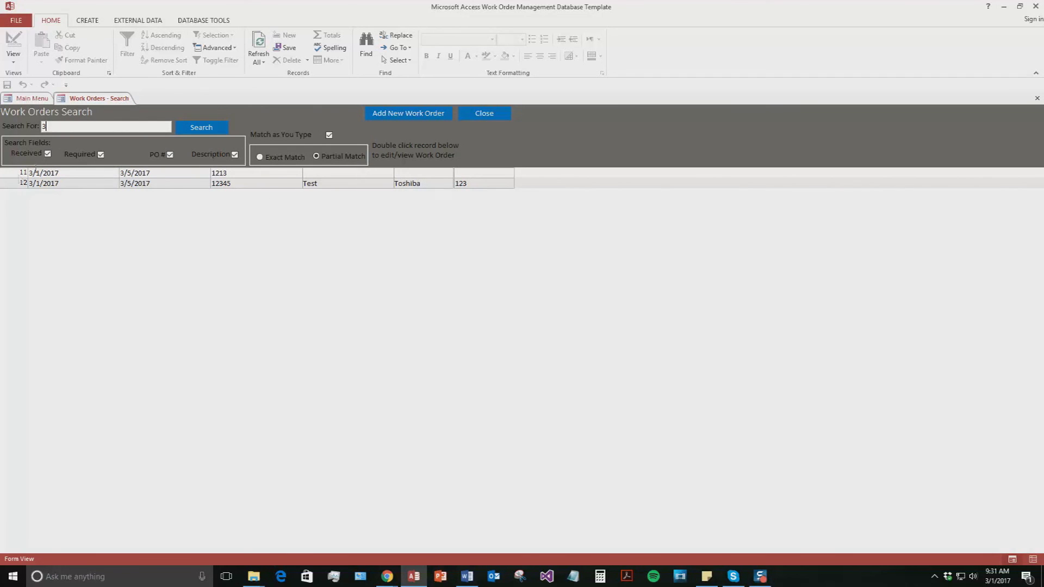
pyautogui.doubleClick(97, 185)
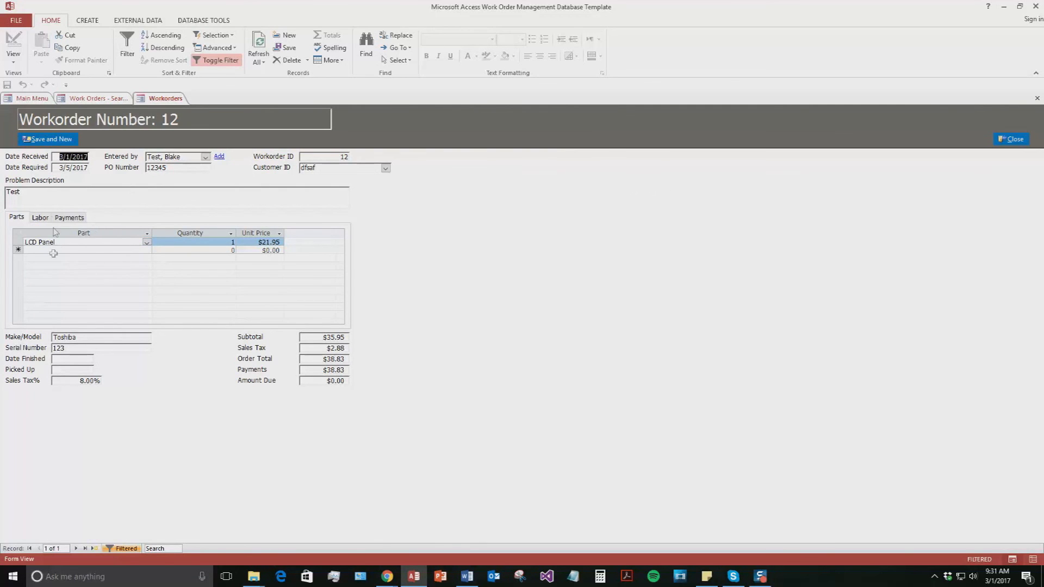
pyautogui.click(70, 218)
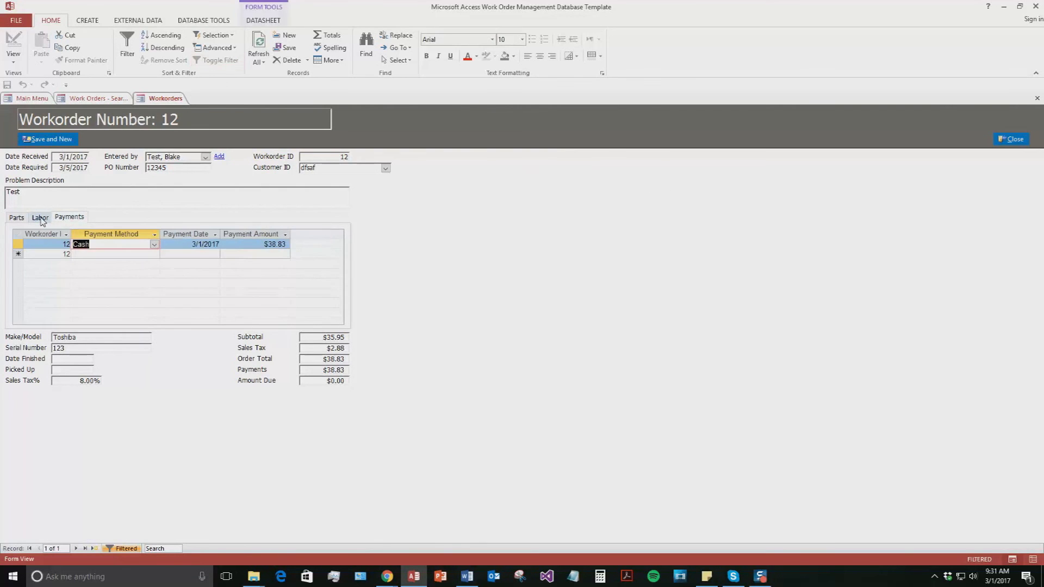
pyautogui.click(41, 218)
pyautogui.click(16, 217)
pyautogui.click(46, 218)
pyautogui.click(69, 217)
pyautogui.click(16, 218)
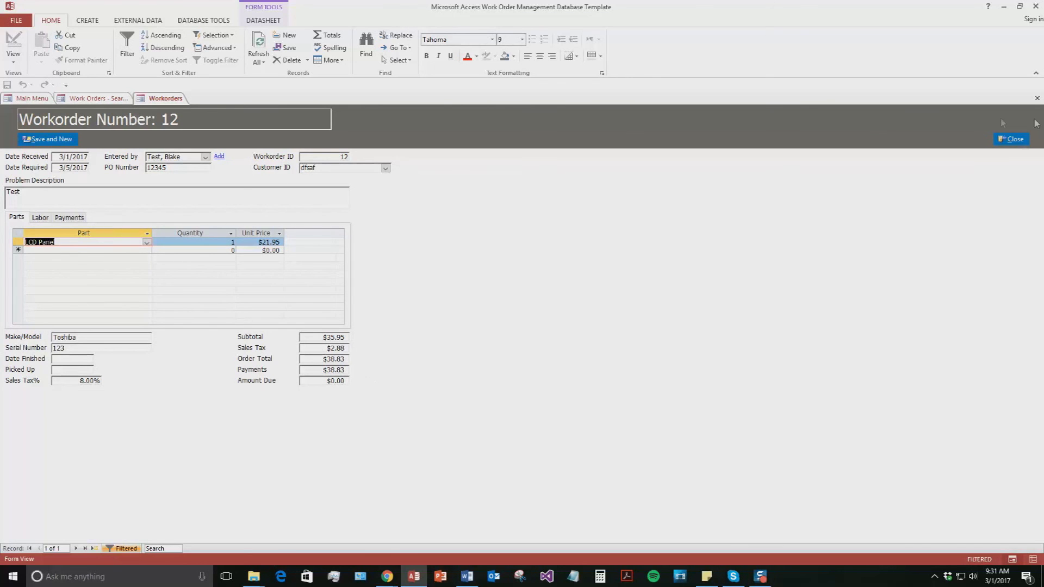
pyautogui.click(1020, 139)
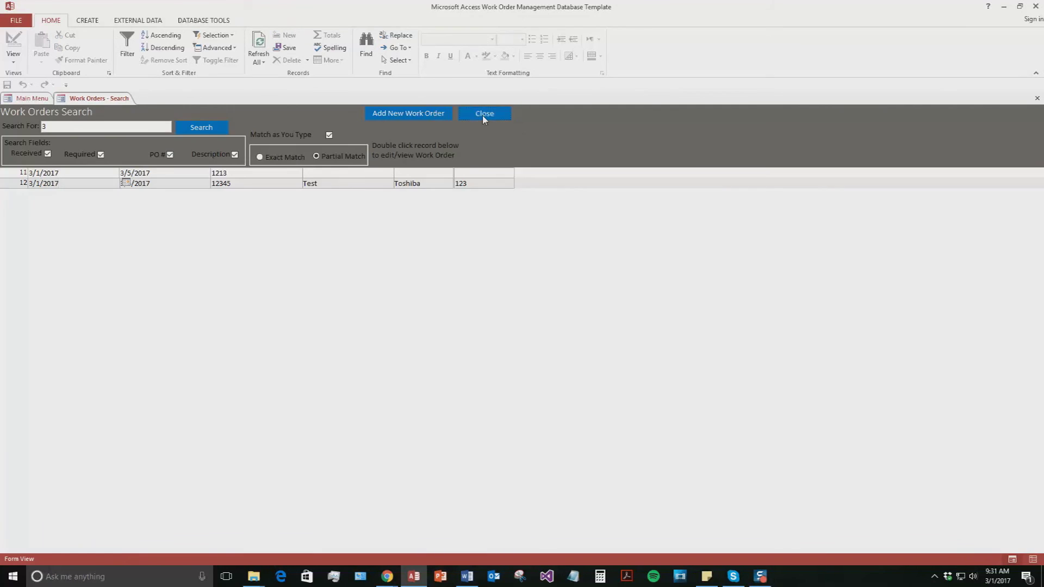
# - Close the Work Orders Search form to return to the Main Menu
pyautogui.click(484, 116)
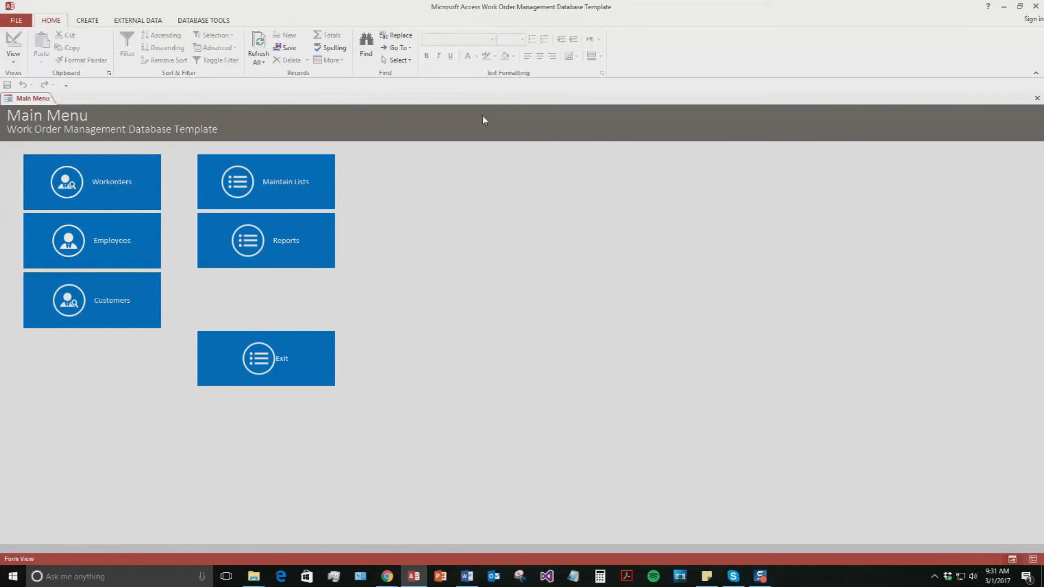